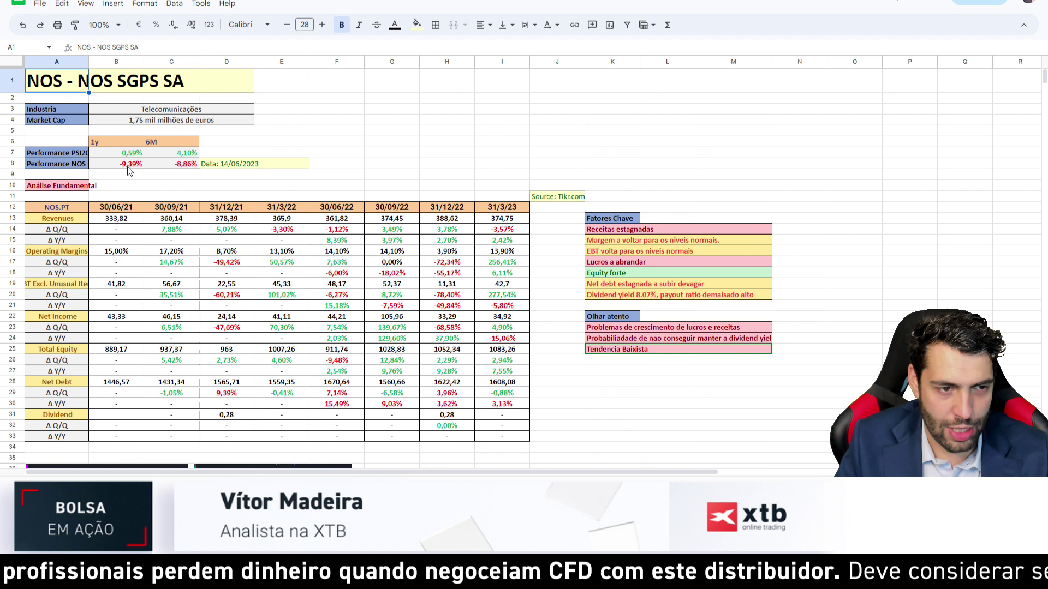
Review the one-year and six-month stock performance of NOS in the performance table
click(129, 165)
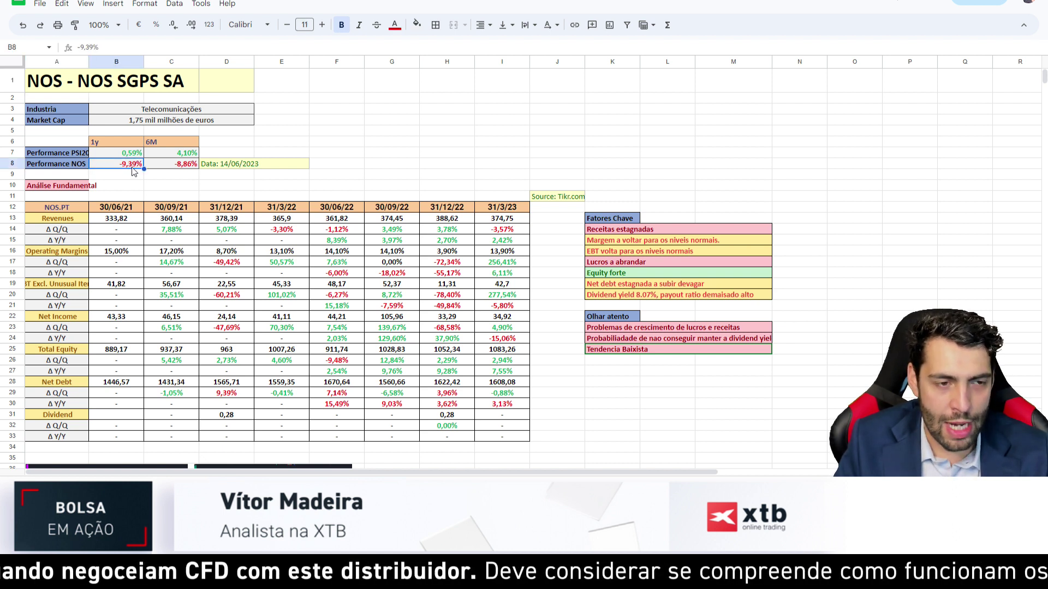
click(191, 169)
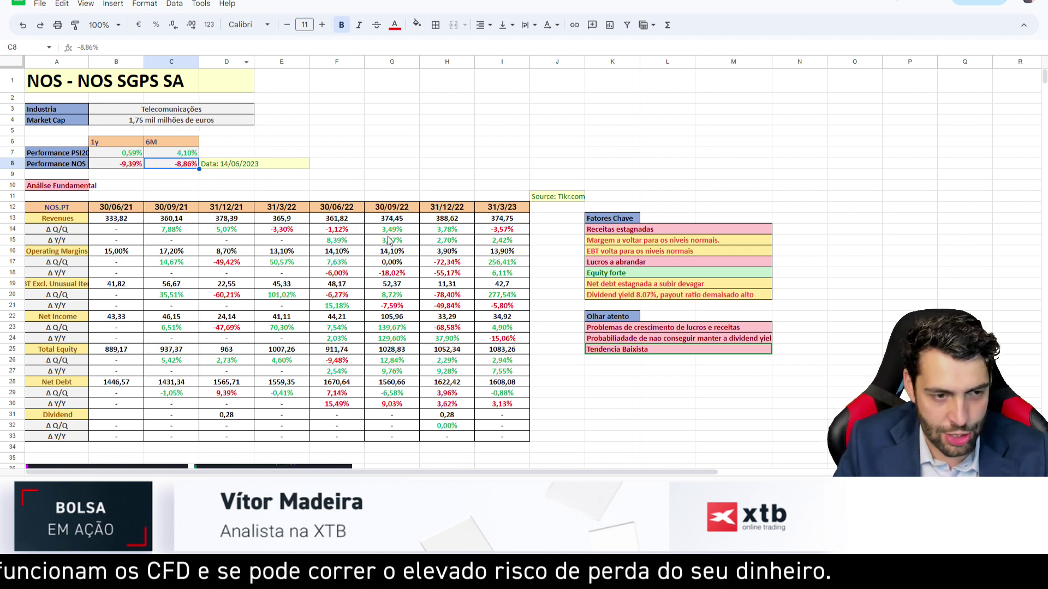
scroll(294, 164, down, 1)
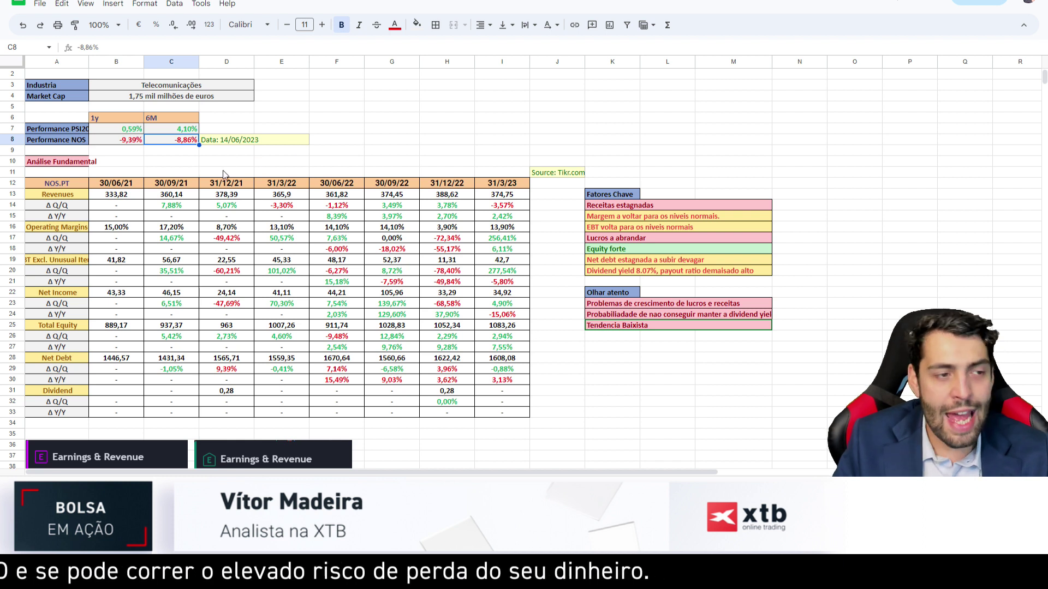
scroll(222, 173, up, 1)
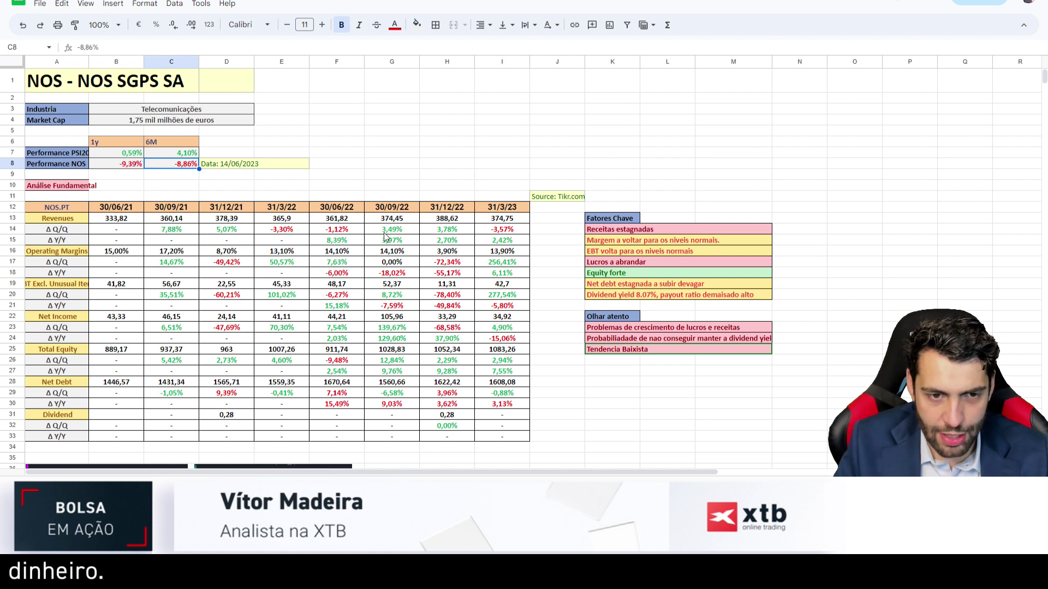
Examine the Revenues figures and their Δ Y/Y changes for the quarters from 30/06/22 to 31/3/23
drag(345, 220, 503, 222)
click(451, 247)
drag(338, 224, 480, 224)
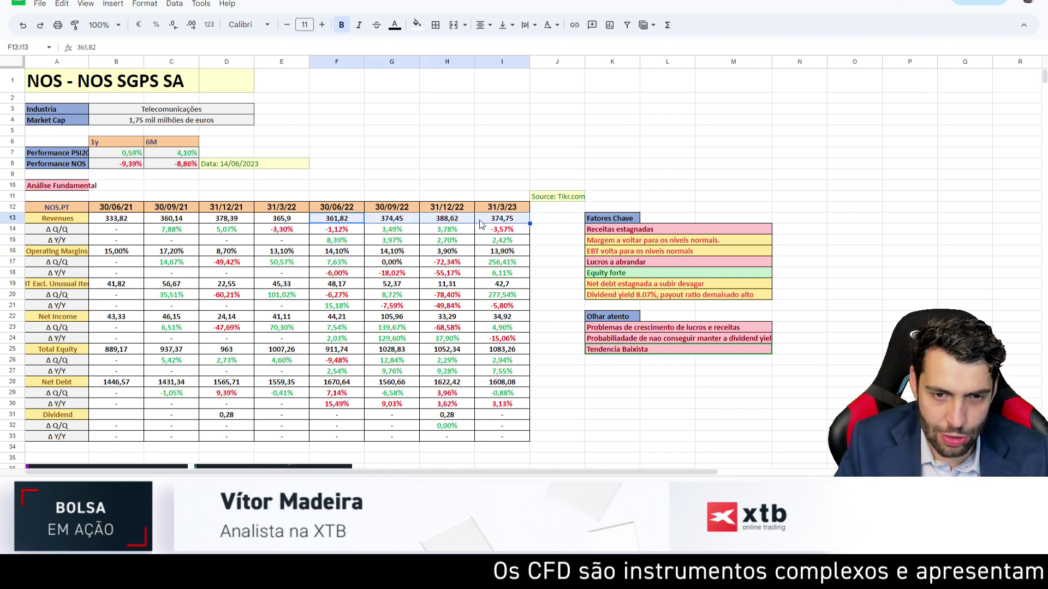
click(336, 243)
drag(336, 244, 495, 244)
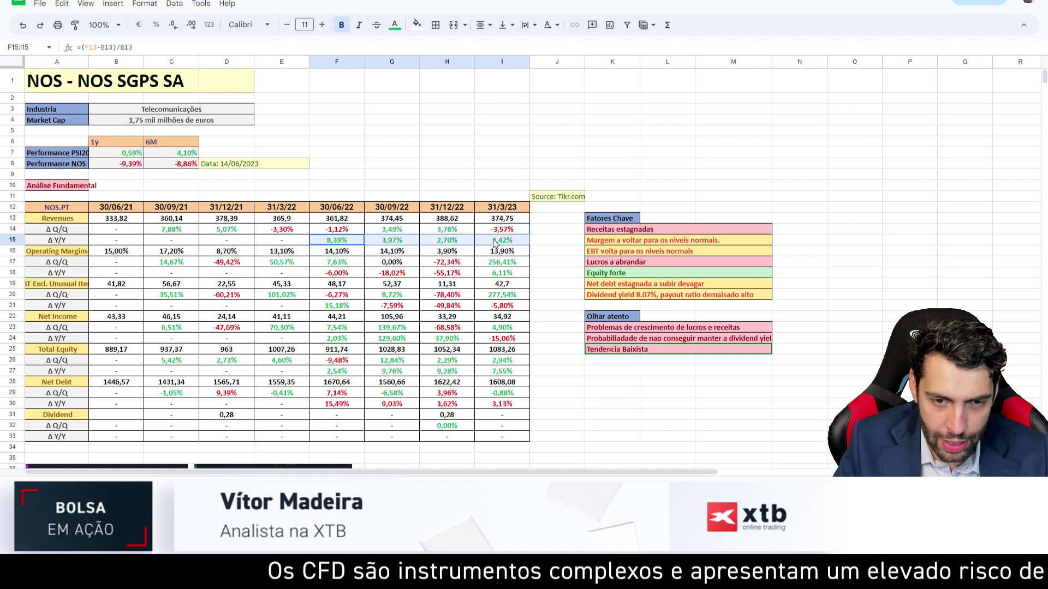
Examine the Operating Margins and their changes, comparing the 31/12/22 and 31/3/23 quarters with earlier ones
click(402, 266)
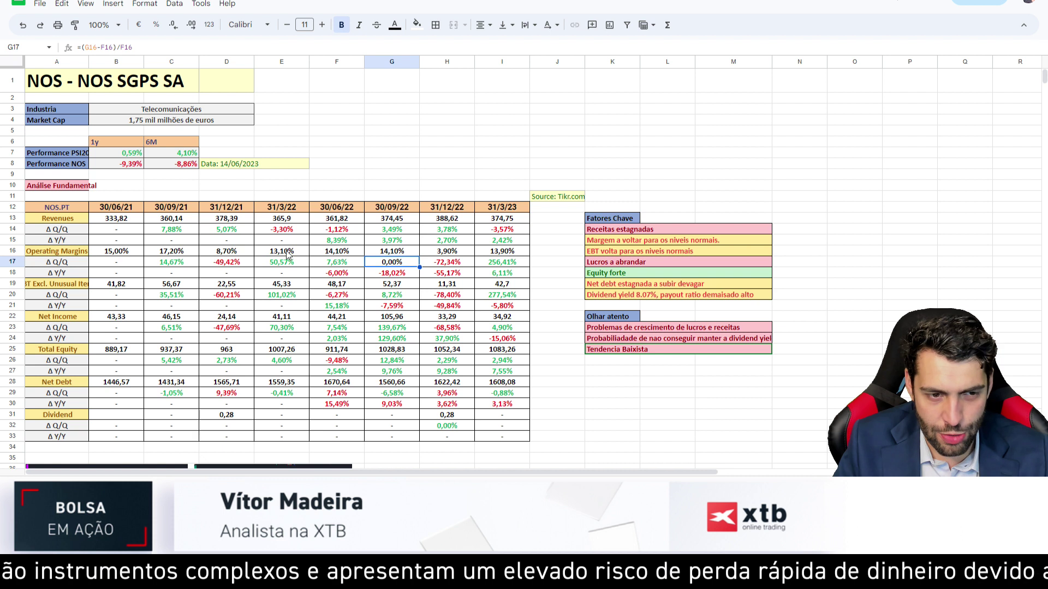
click(503, 253)
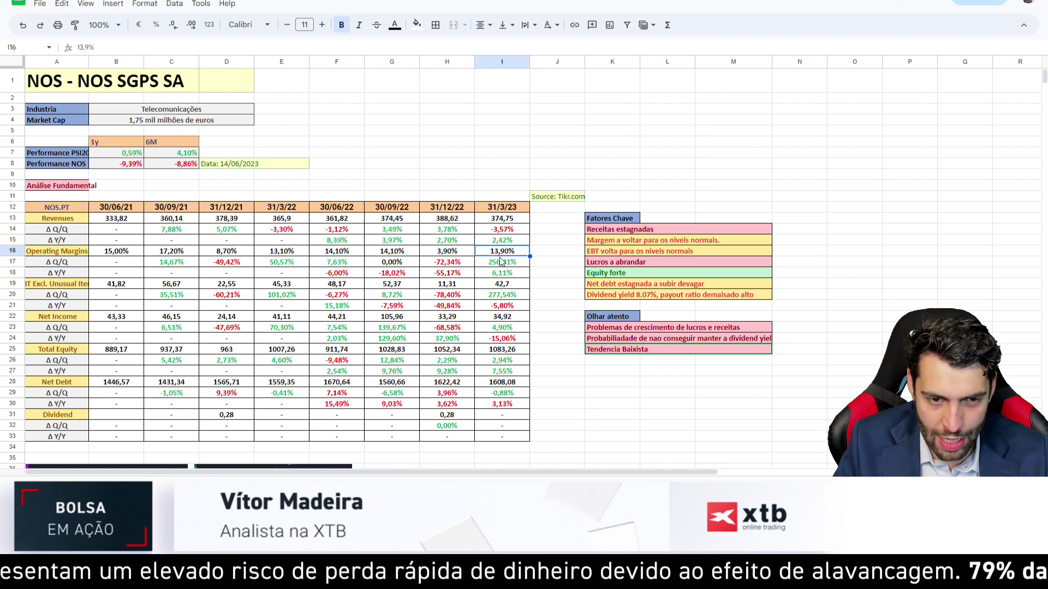
click(501, 266)
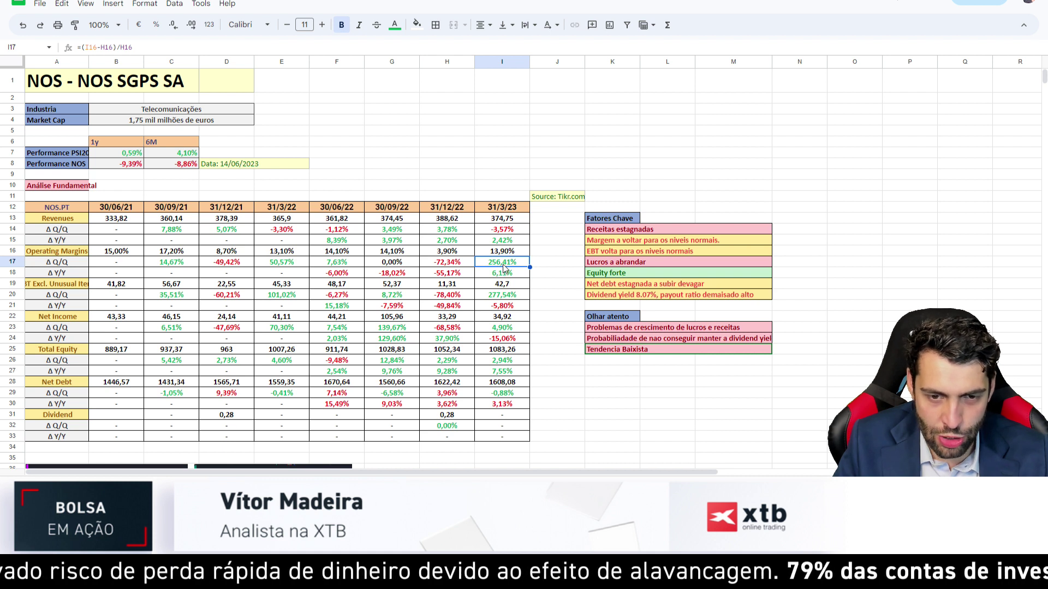
click(503, 274)
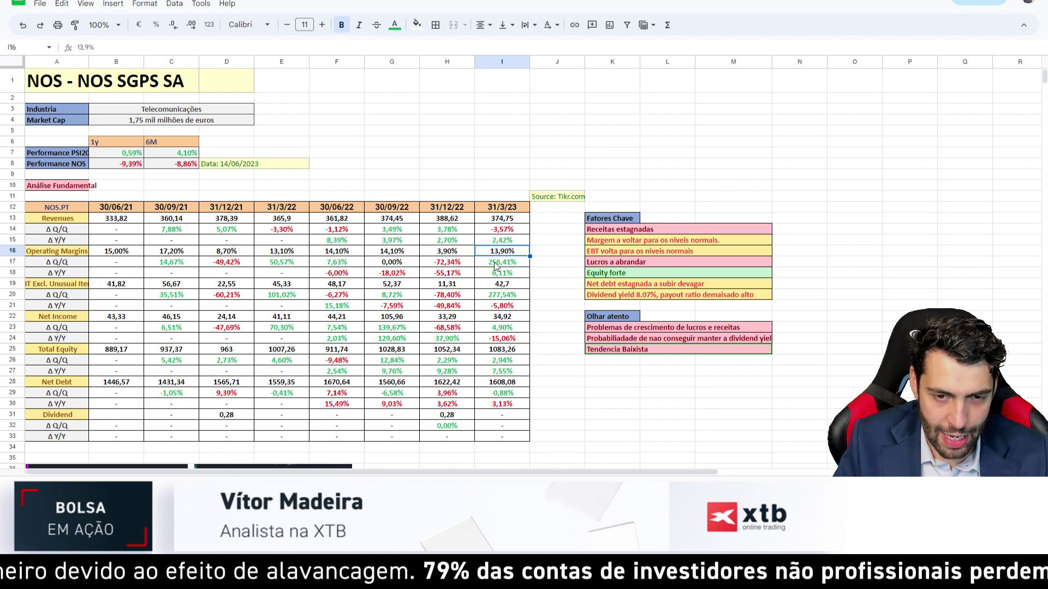
drag(495, 252, 282, 254)
click(437, 253)
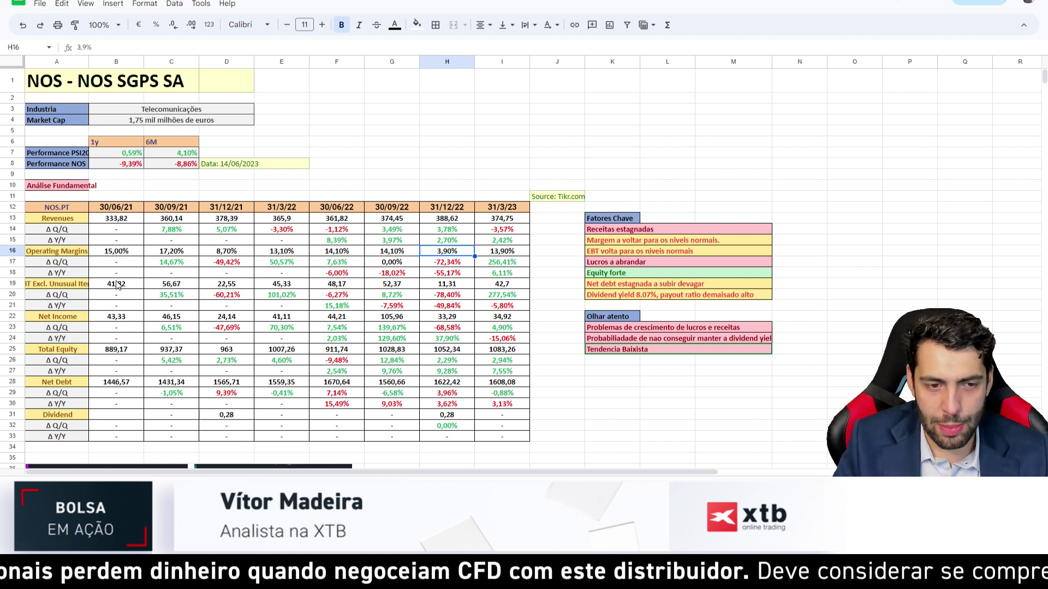
Review EBT excluding unusual items across the quarters, plus the 31/3/23 Net Income and its Δ Y/Y change
drag(116, 287, 491, 277)
click(499, 287)
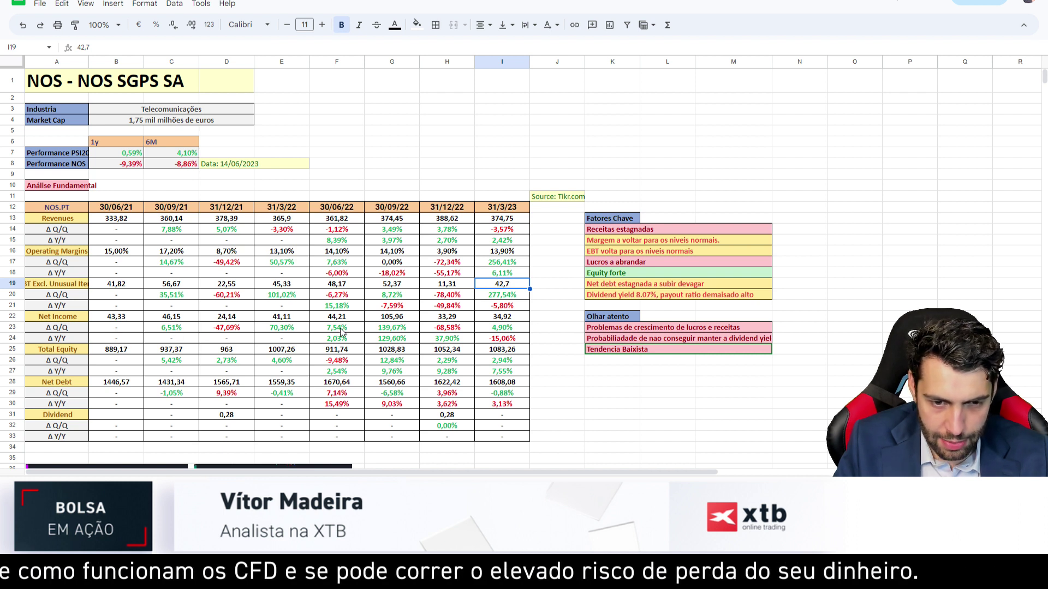
click(500, 339)
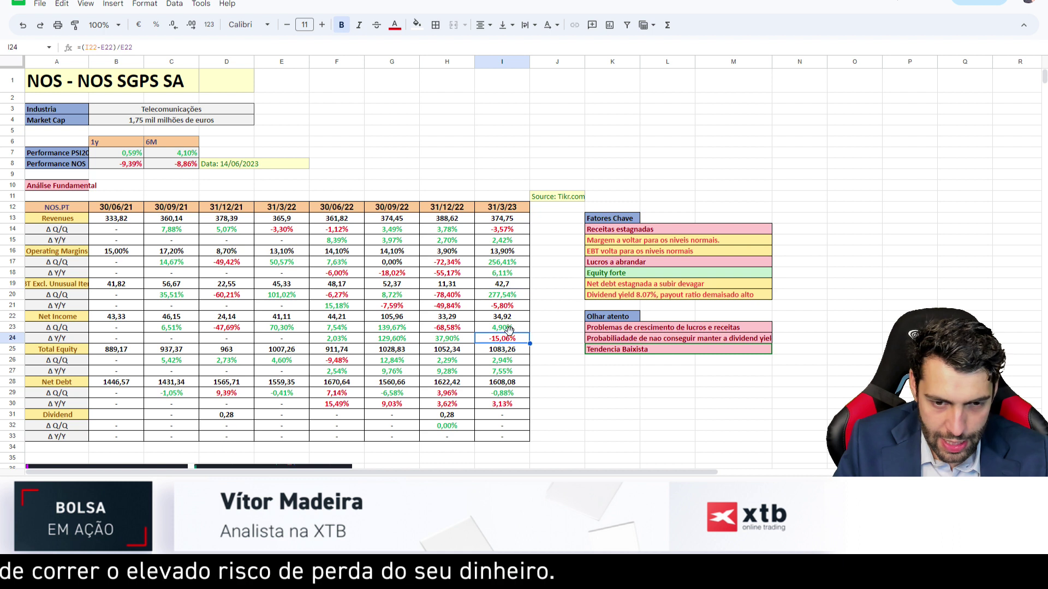
click(507, 321)
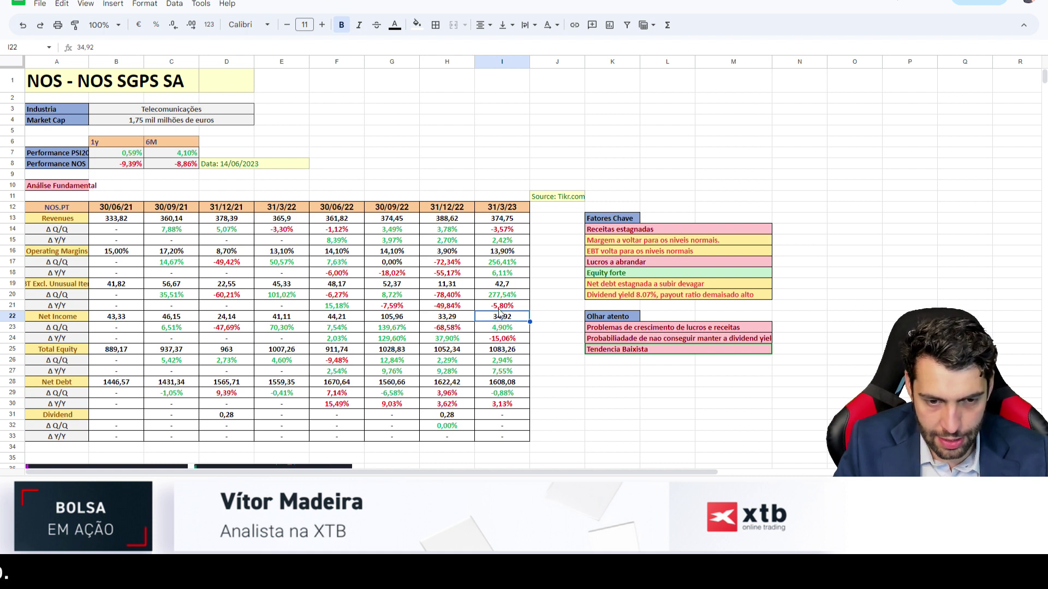
scroll(500, 314, down, 1)
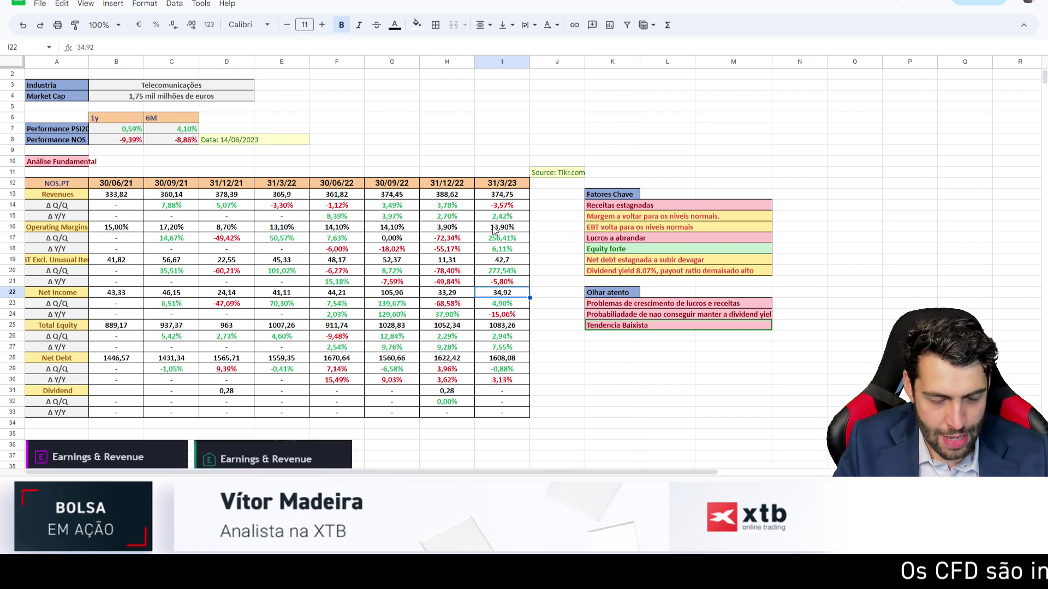
scroll(460, 281, up, 1)
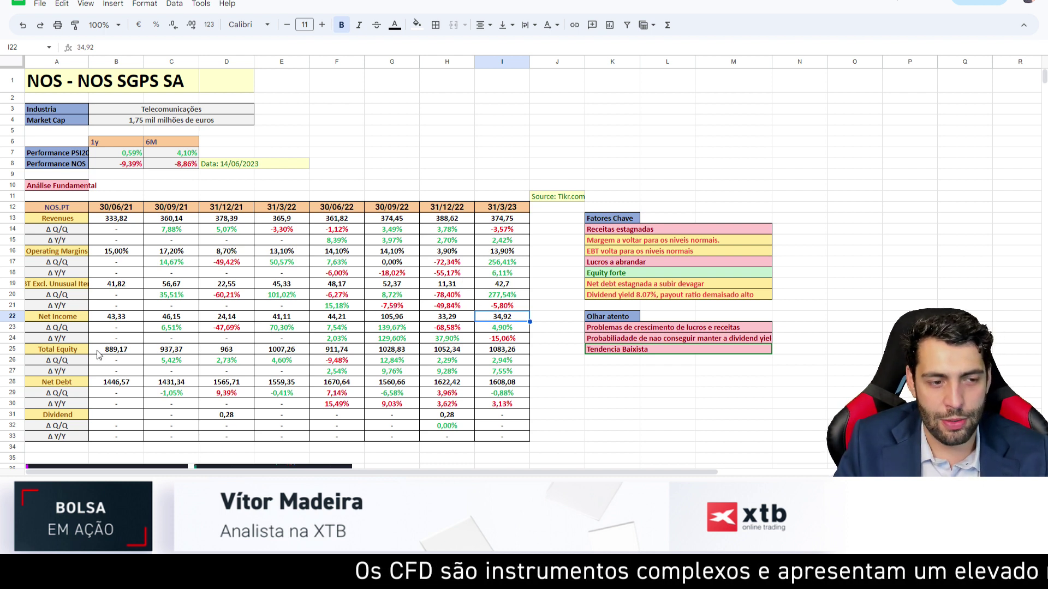
Examine the Total Equity and Net Debt rows from 30/06/21 to 31/3/23, focusing on the latest quarter
drag(117, 354, 477, 353)
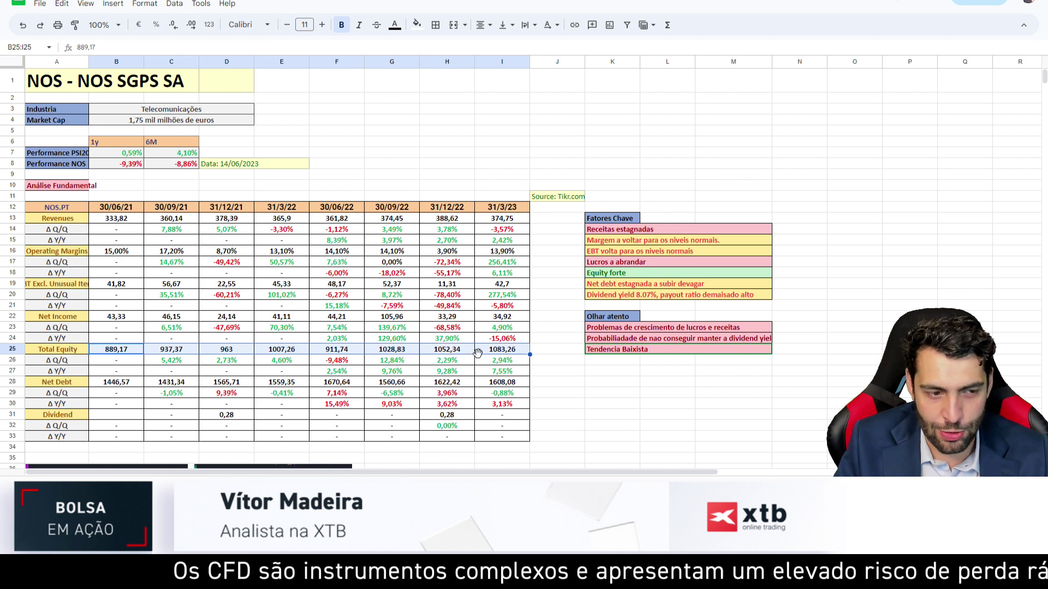
click(504, 363)
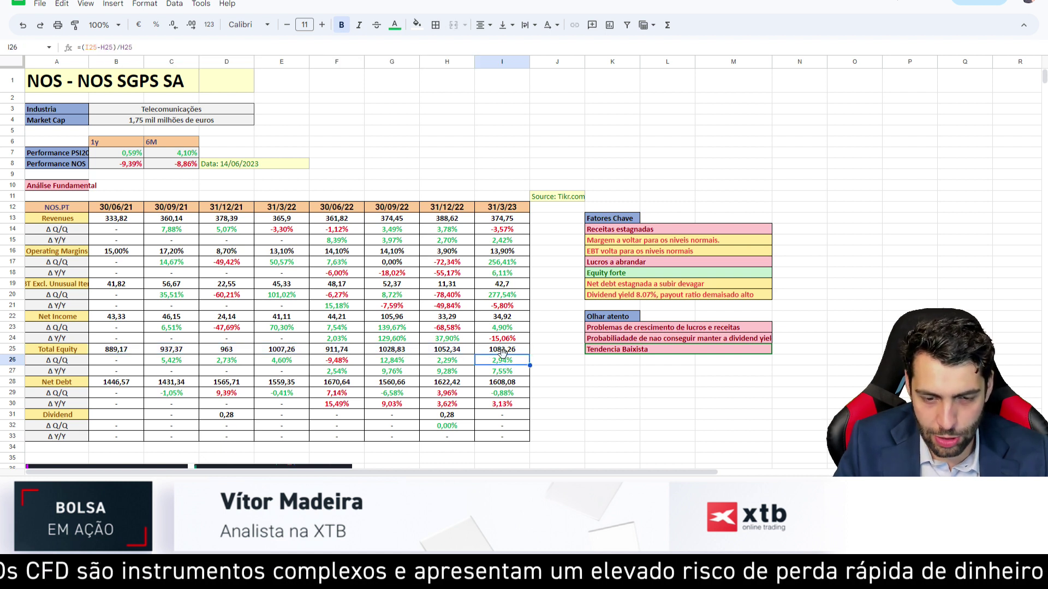
click(502, 352)
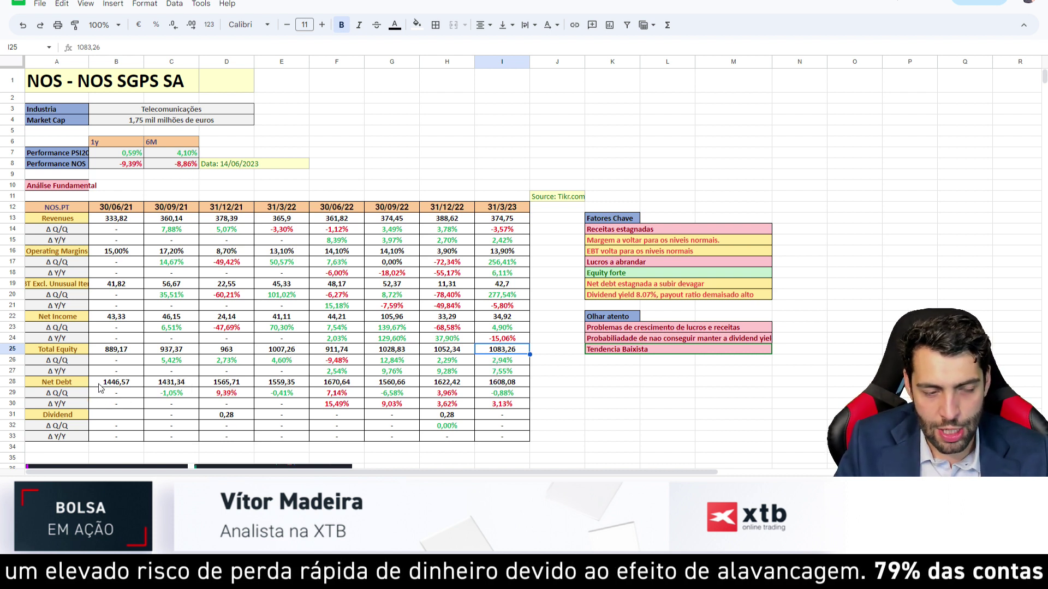
drag(107, 383, 487, 389)
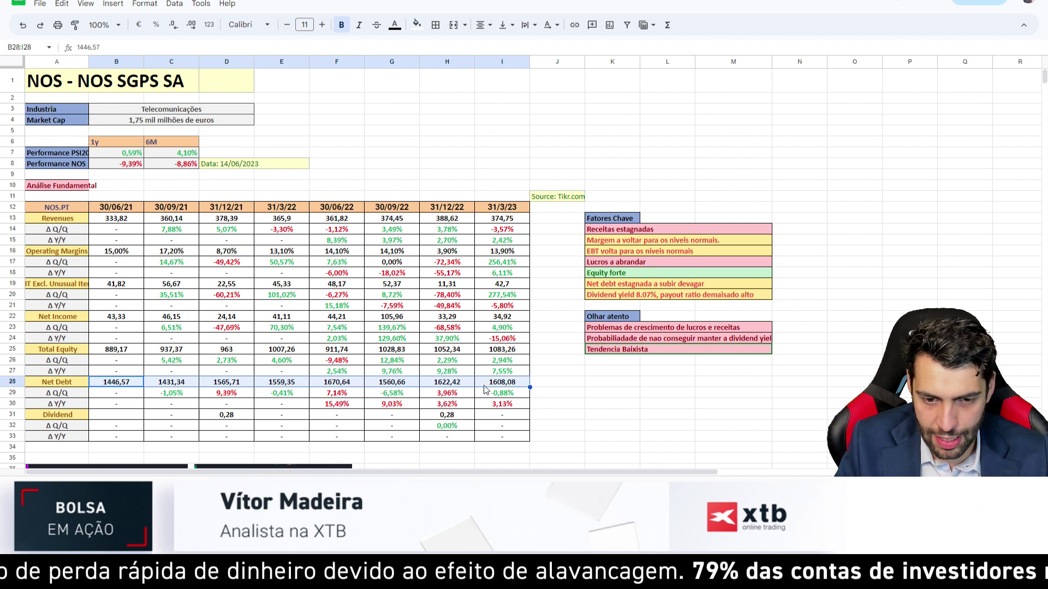
click(479, 418)
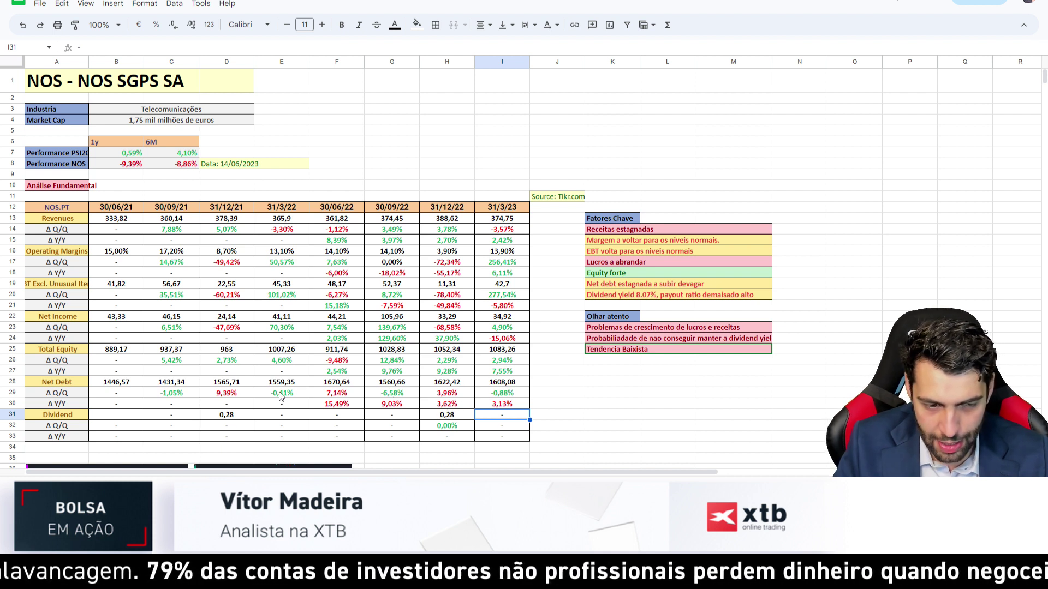
click(507, 385)
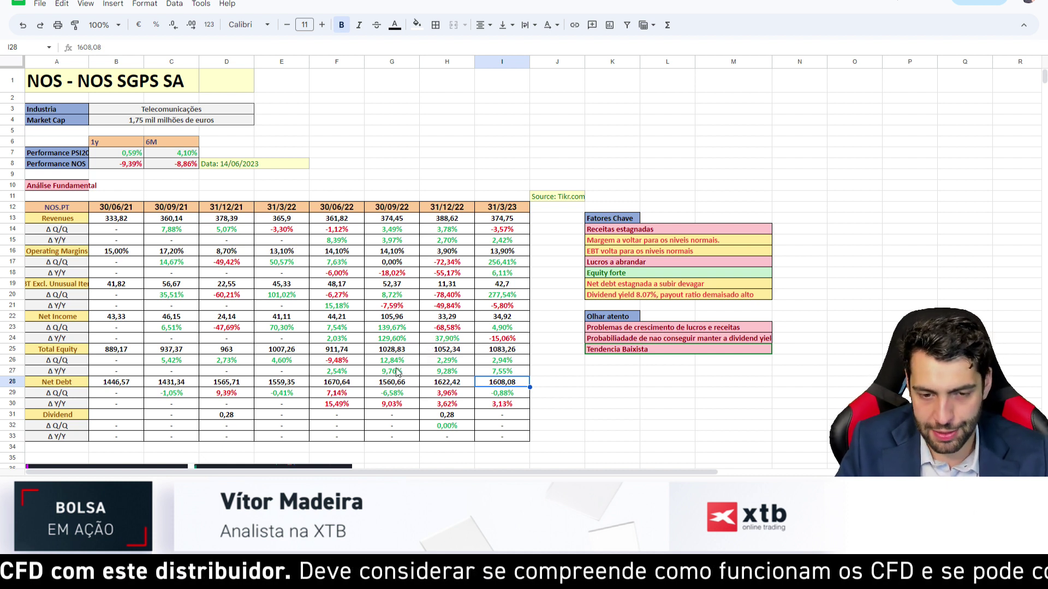
scroll(398, 371, down, 1)
scroll(255, 387, up, 1)
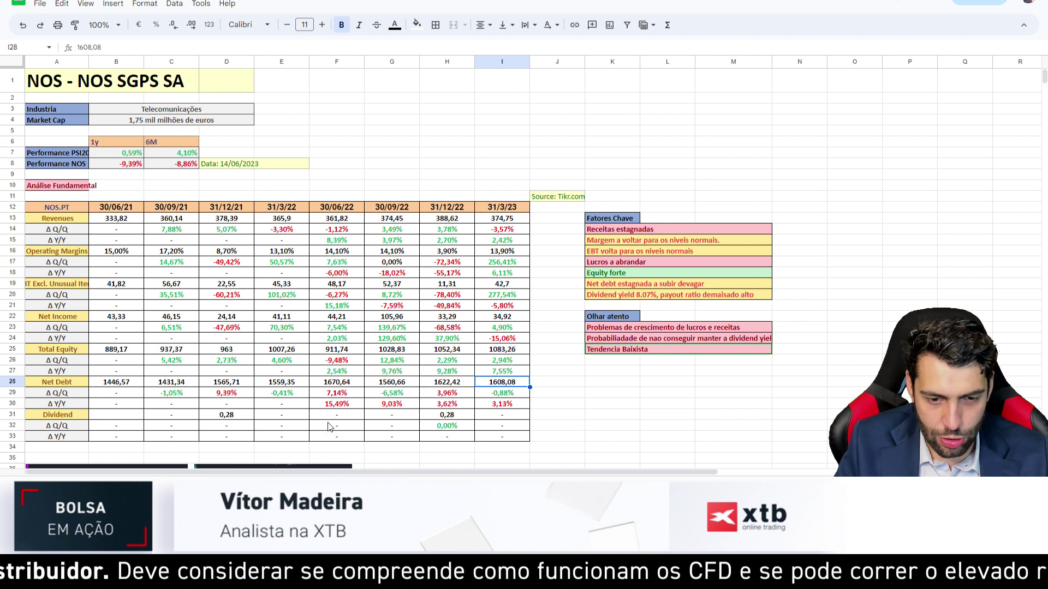
Compare the Dividend values for 31/12/21 and 31/12/22
drag(220, 417, 448, 419)
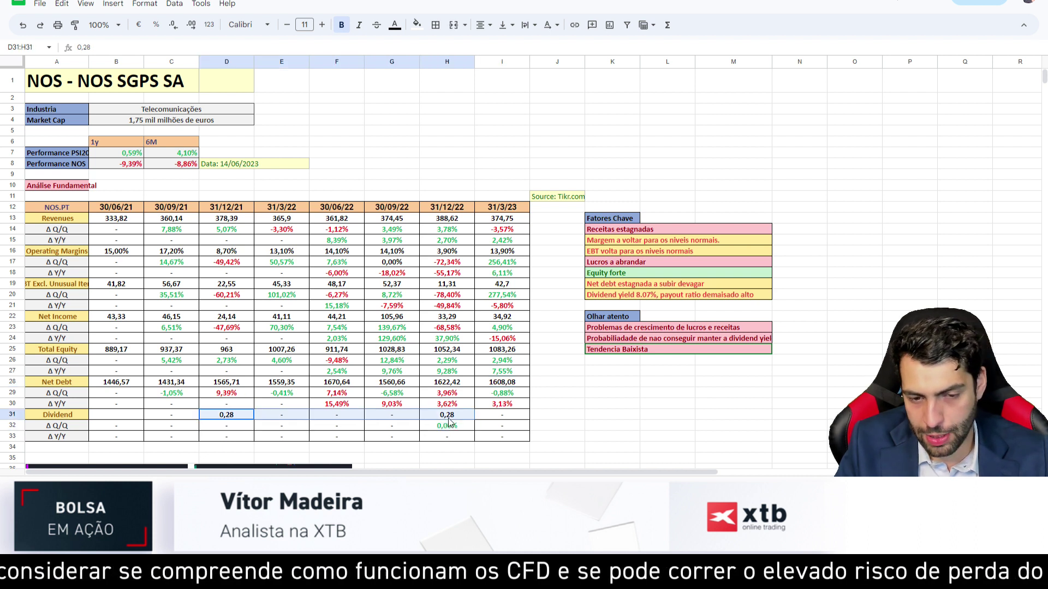
click(450, 420)
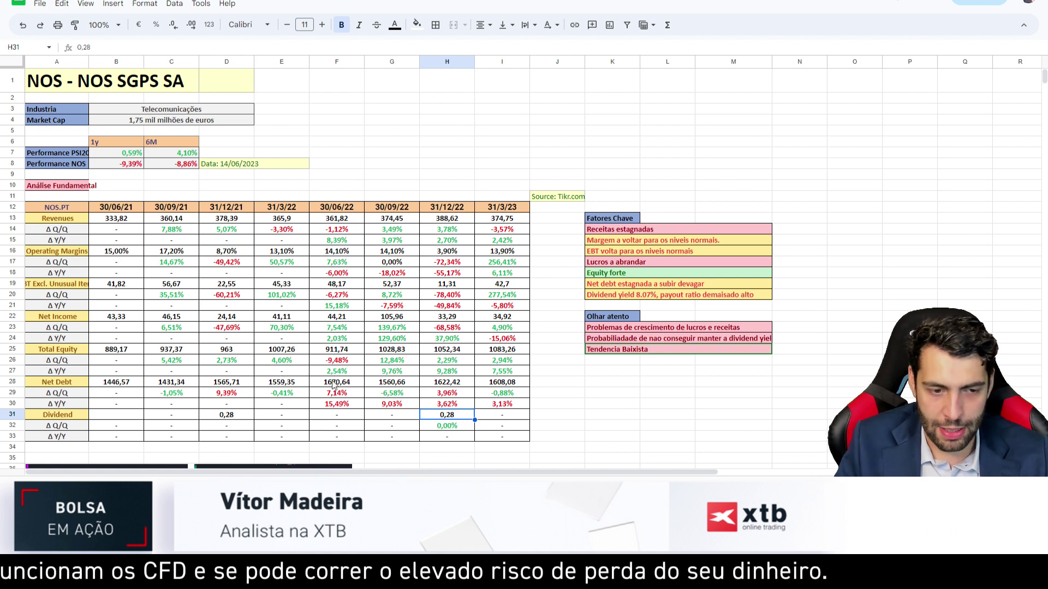
click(233, 419)
click(451, 419)
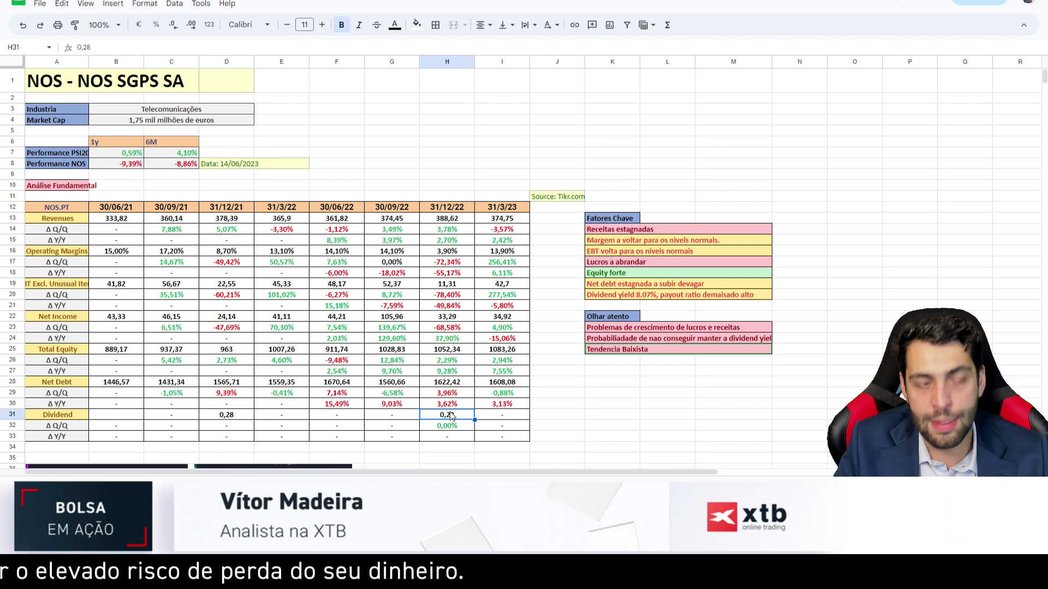
scroll(459, 410, down, 1)
scroll(457, 407, up, 1)
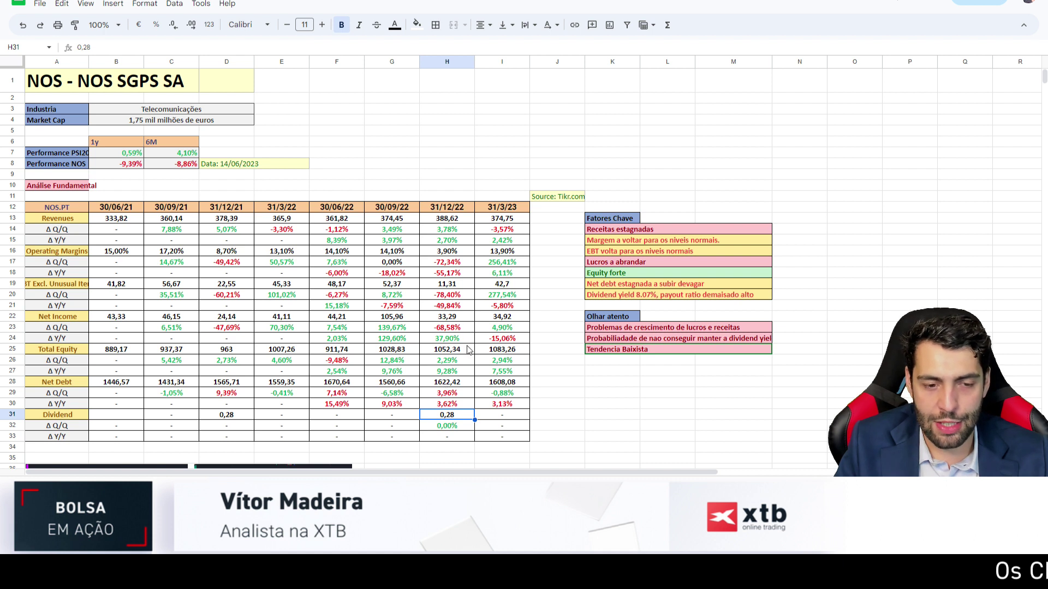
Read through the Fatores Chave list from revenues to dividend yield, checking the profit note against the 31/3/23 Net Income Δ Y/Y
click(609, 231)
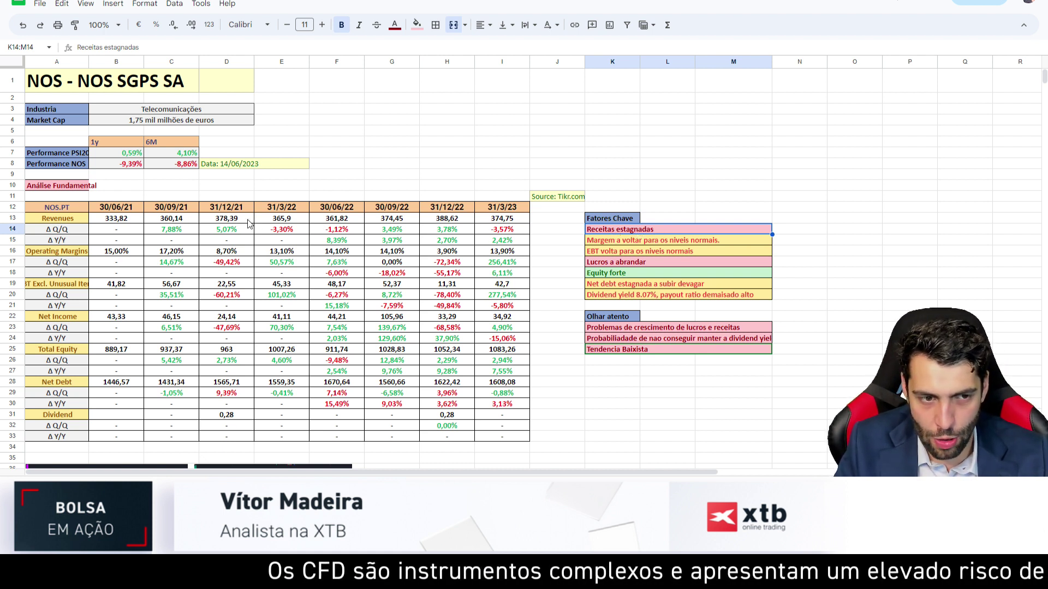
click(611, 242)
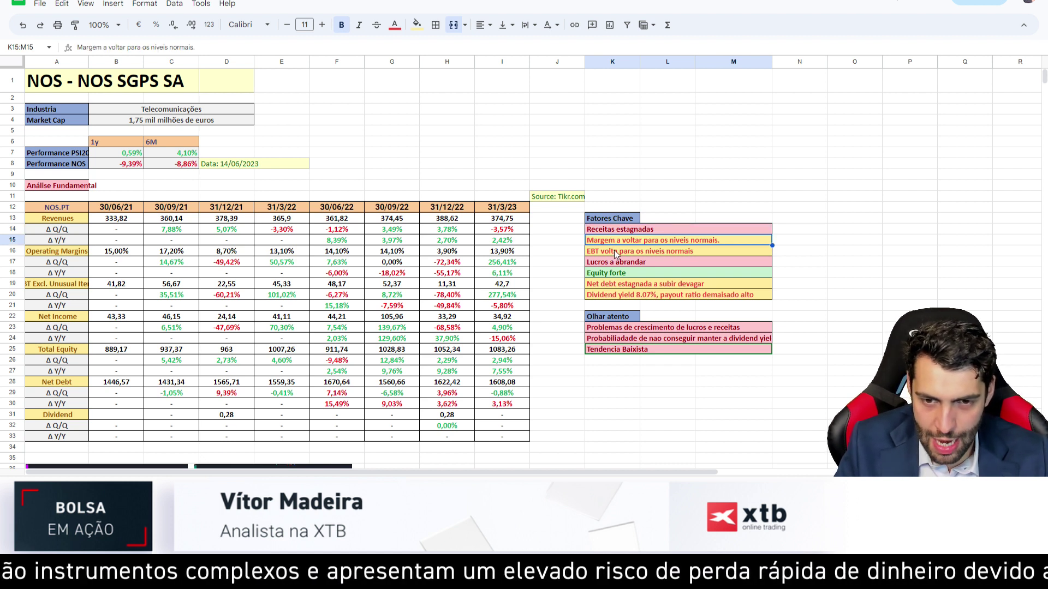
click(613, 250)
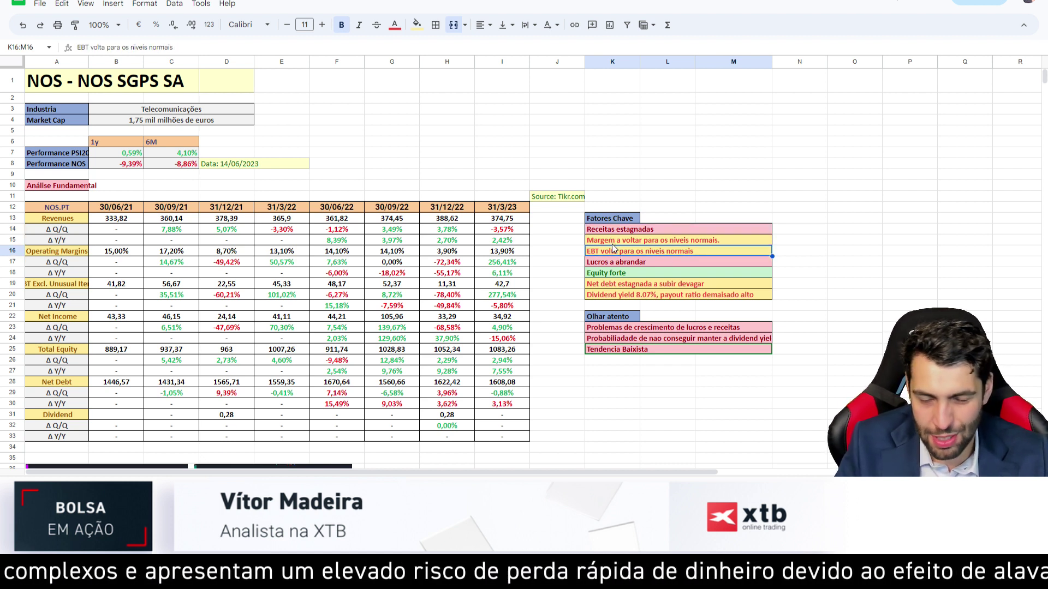
click(611, 263)
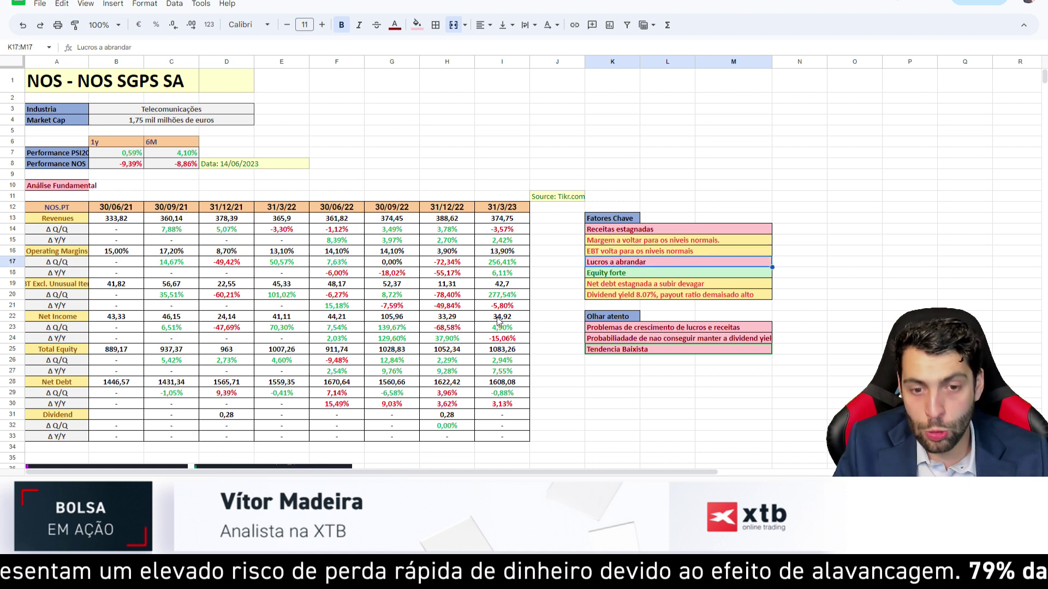
click(506, 340)
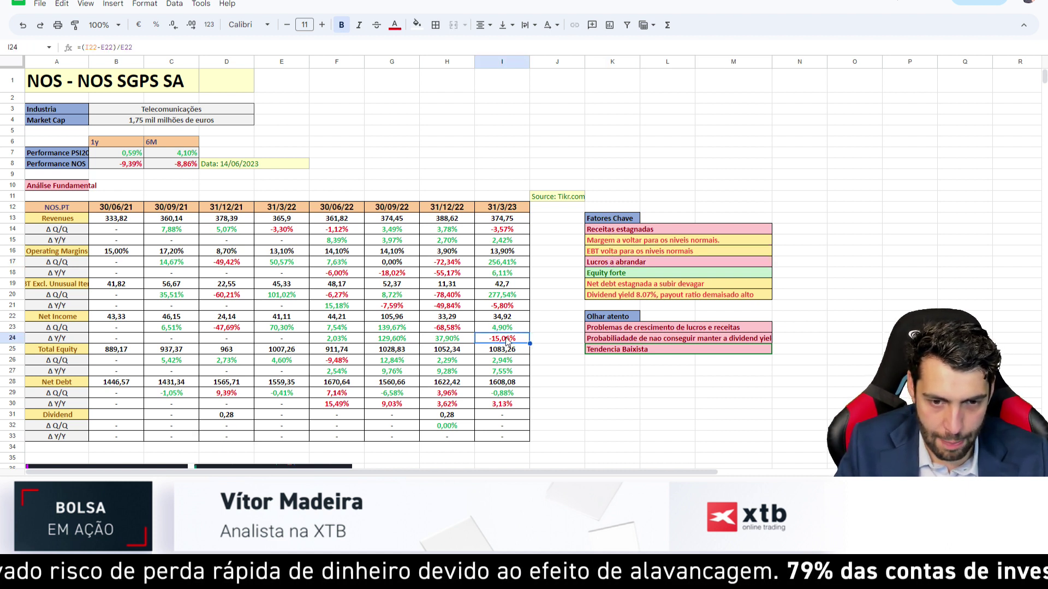
click(611, 278)
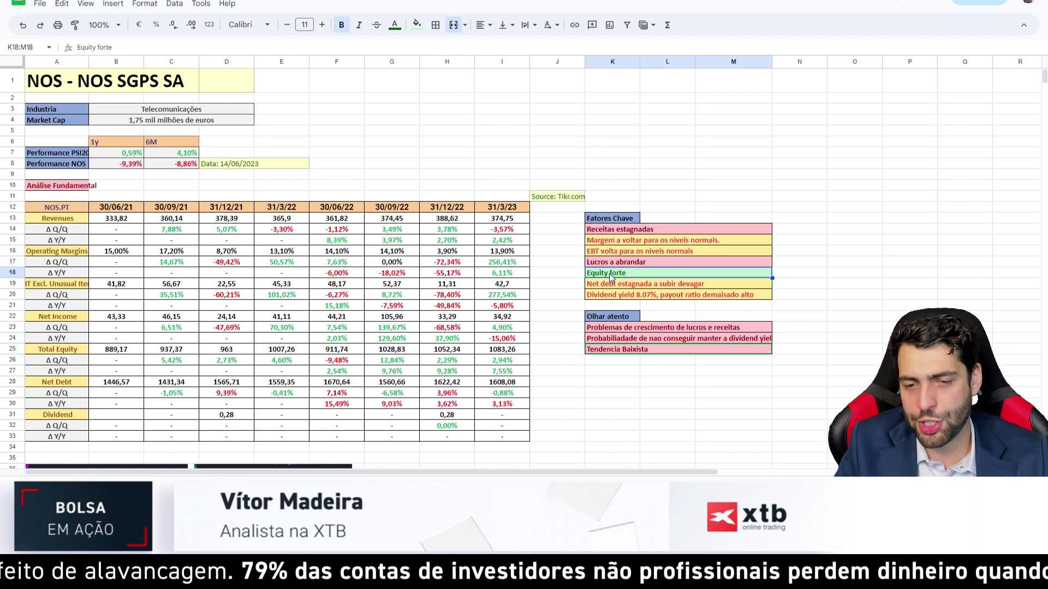
click(608, 288)
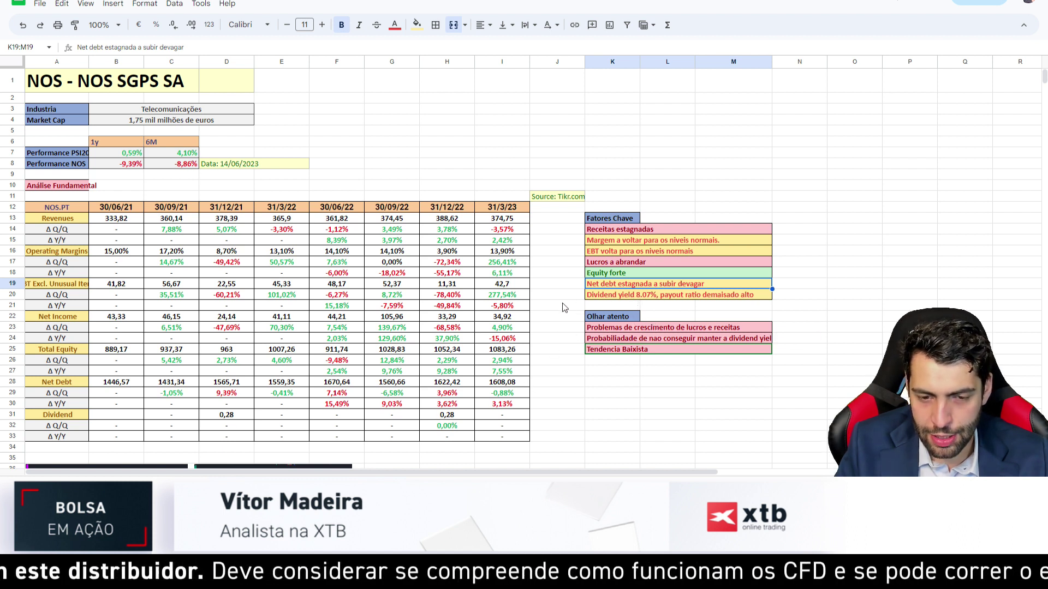
click(612, 296)
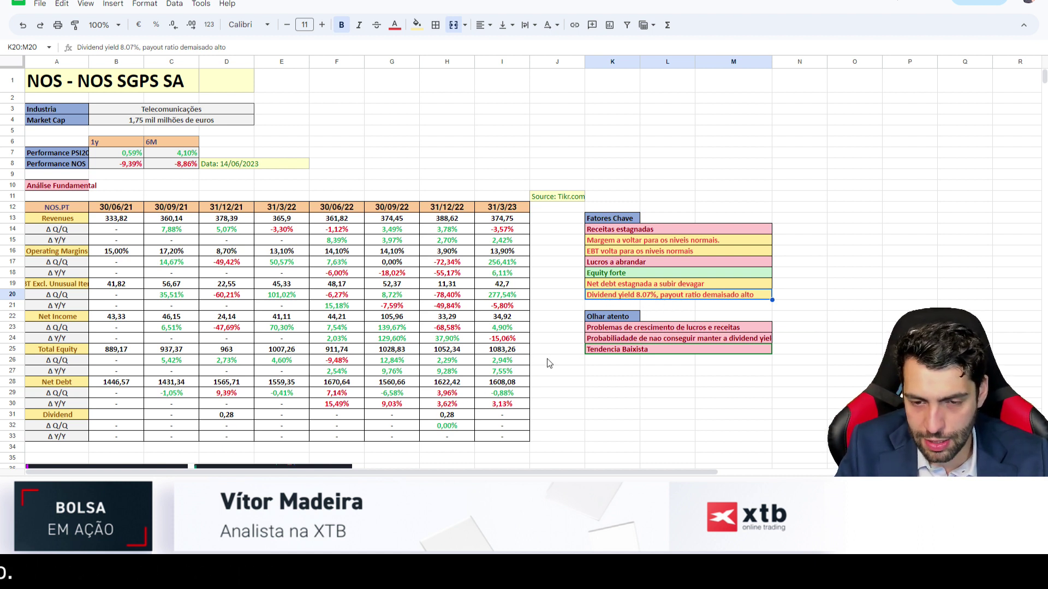
Read through the three Olhar atento warnings on earnings and revenue growth, dividend sustainability and the bearish trend
click(604, 329)
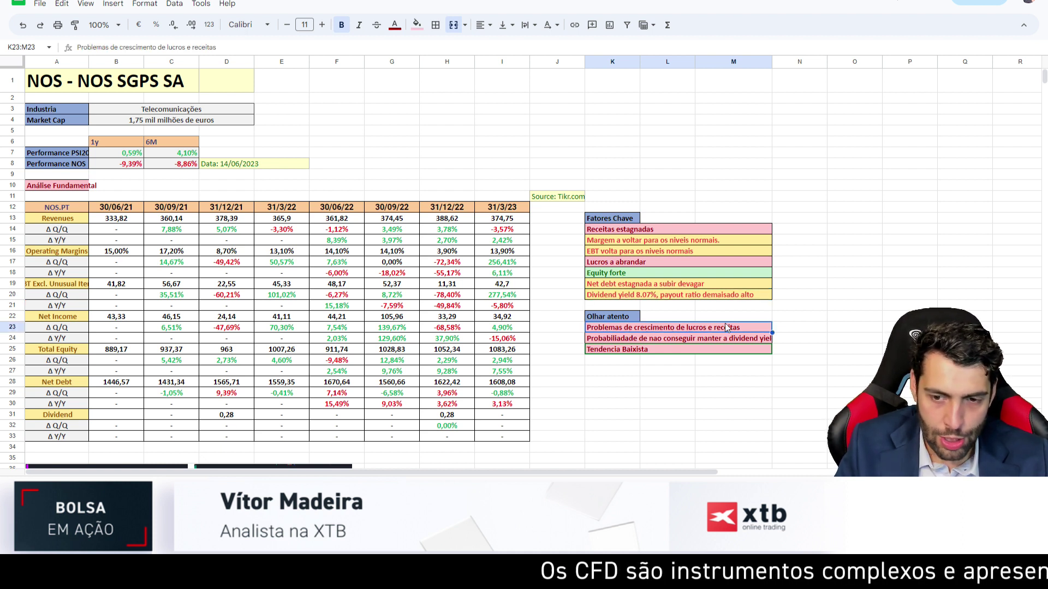
click(638, 340)
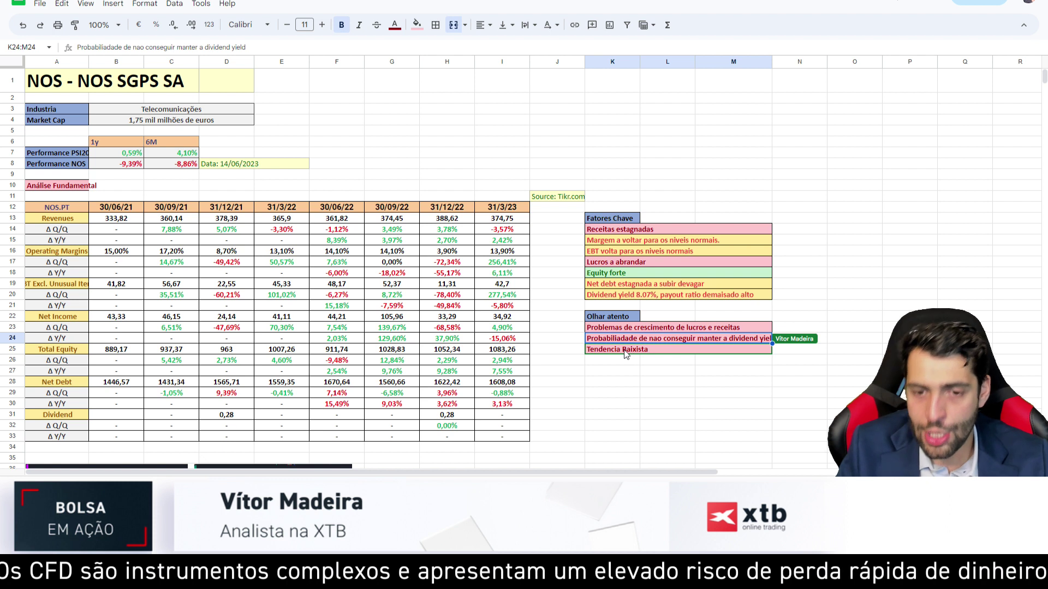
click(606, 351)
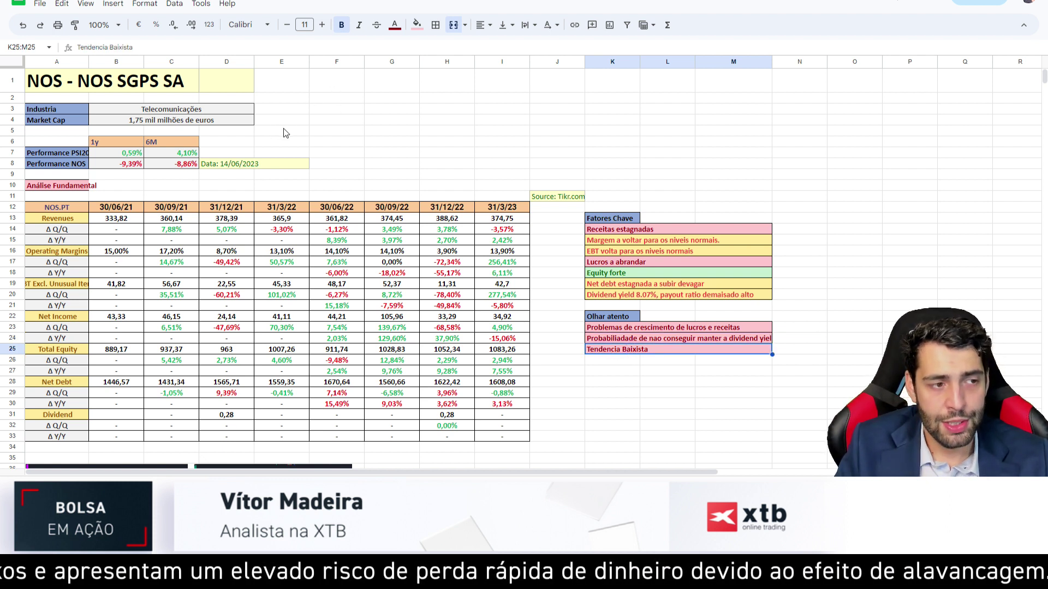
Compare the Earnings & Revenue card for the period ending Mar '23 with the estimates for the period ending Jun '23
scroll(371, 159, down, 5)
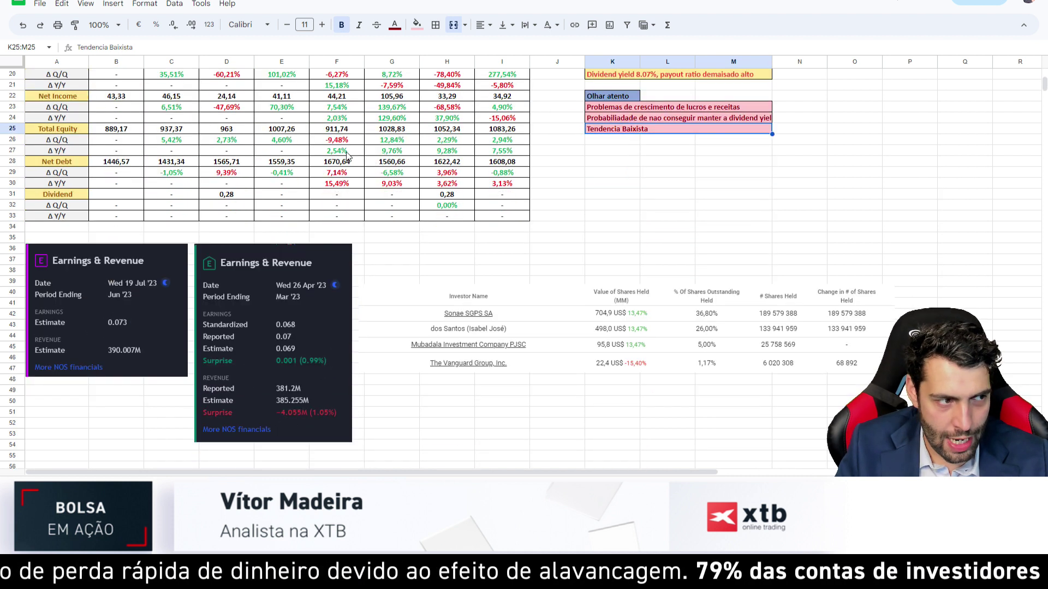
click(229, 299)
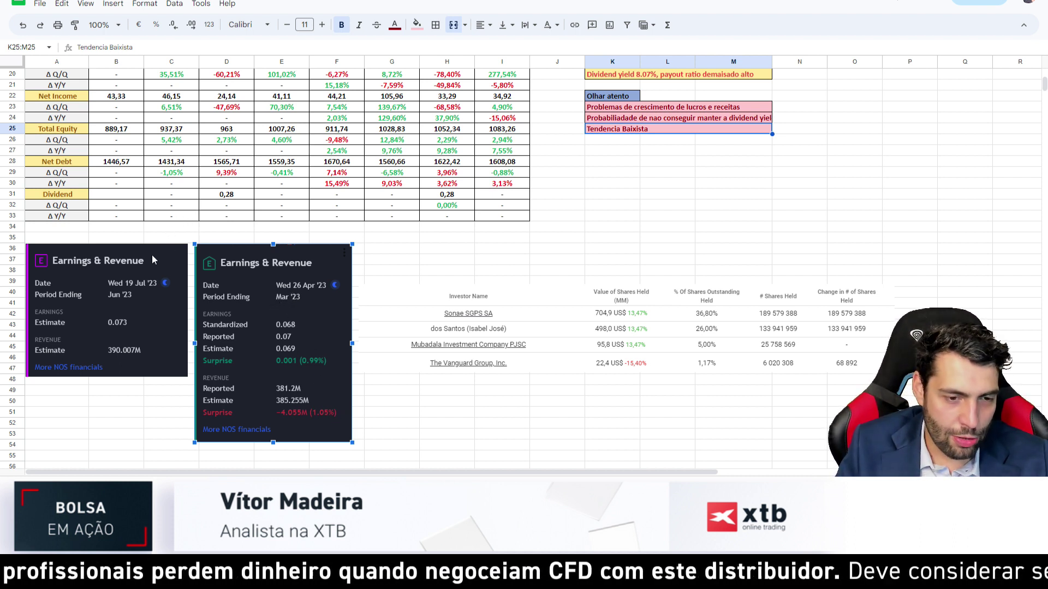
click(135, 303)
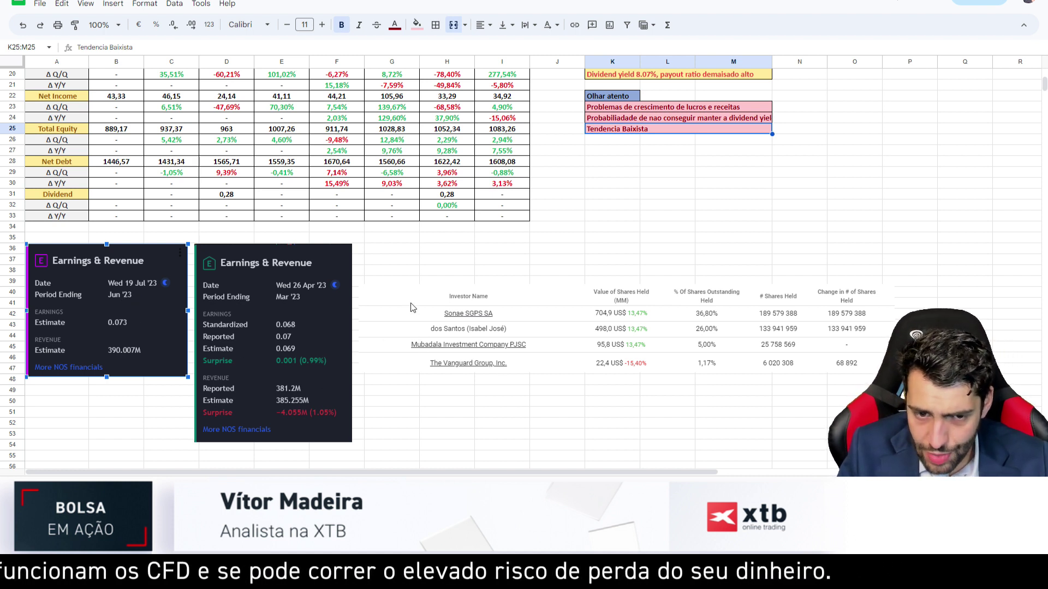
Examine the shareholder table below the financials, comparing each investor's value held and percentage of shares outstanding
click(447, 301)
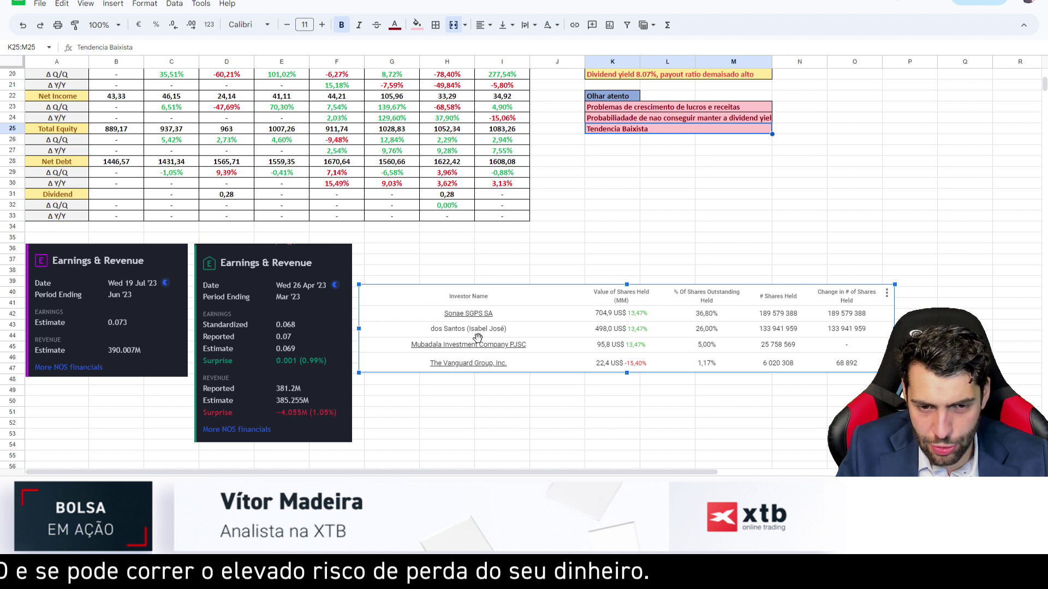
click(546, 389)
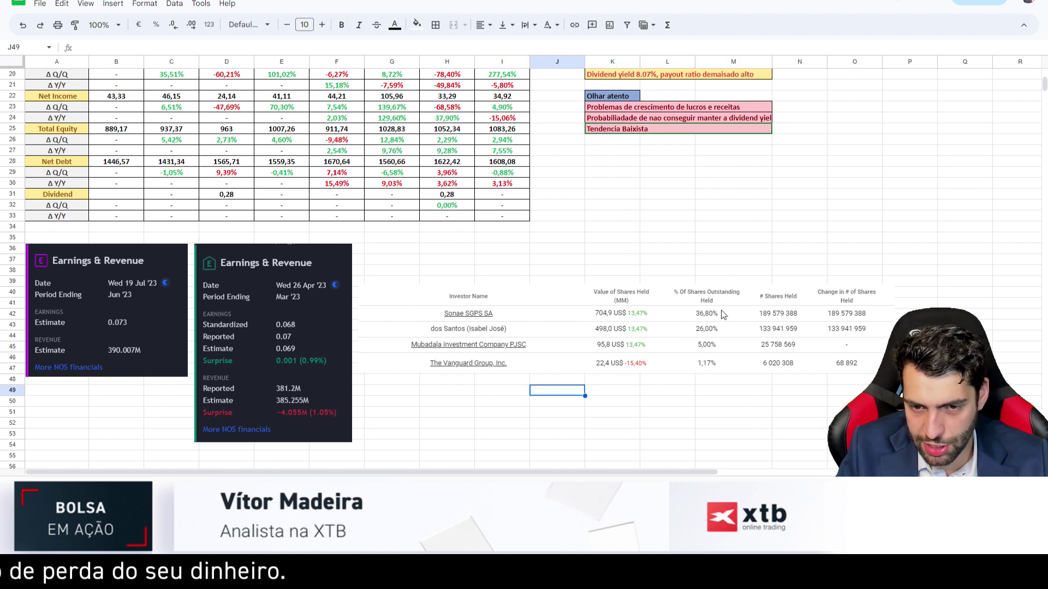
click(729, 259)
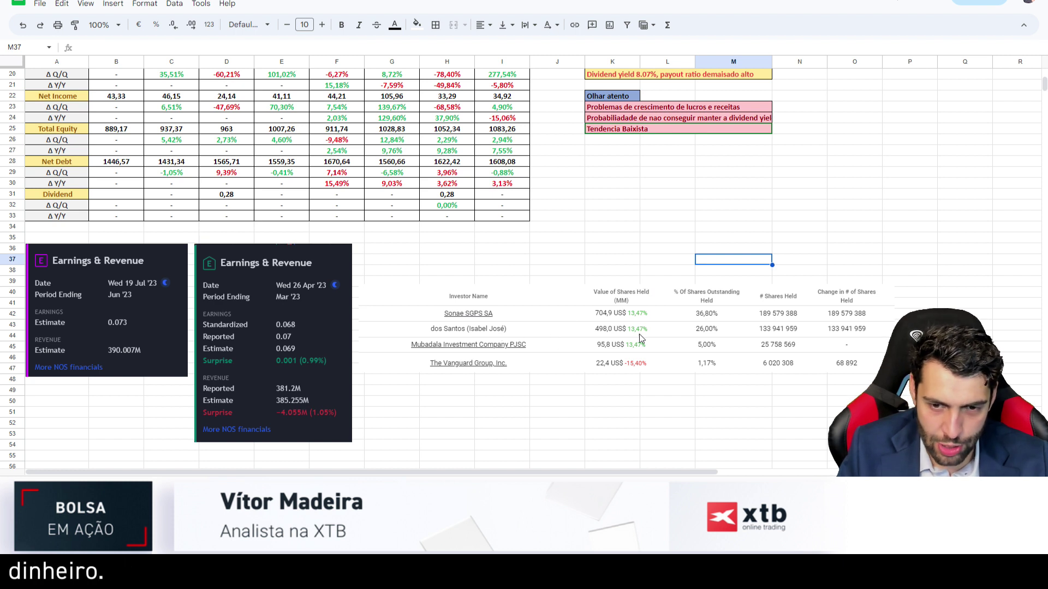
click(712, 333)
click(703, 217)
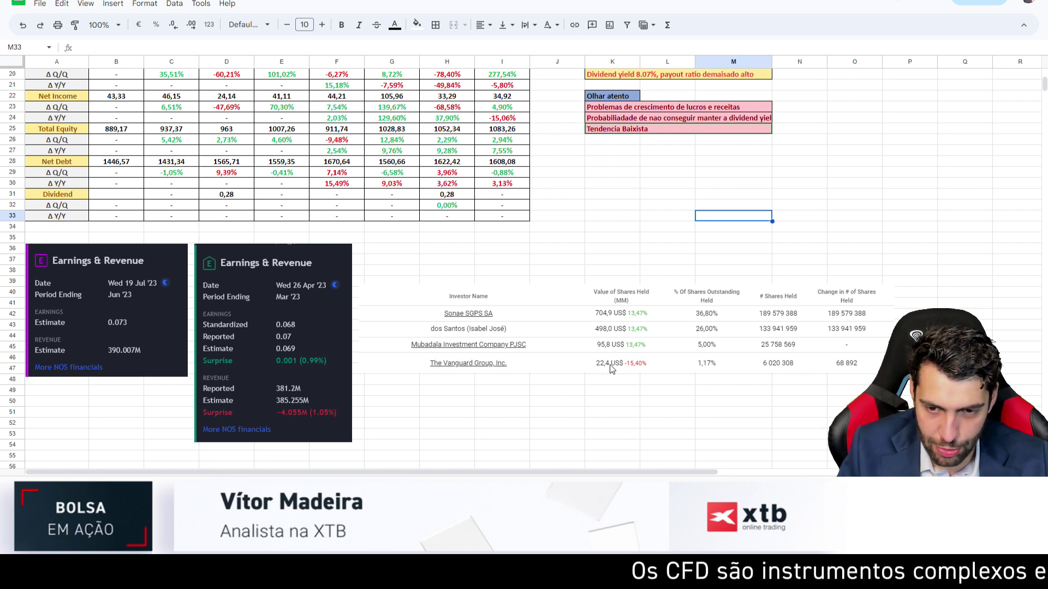
click(691, 369)
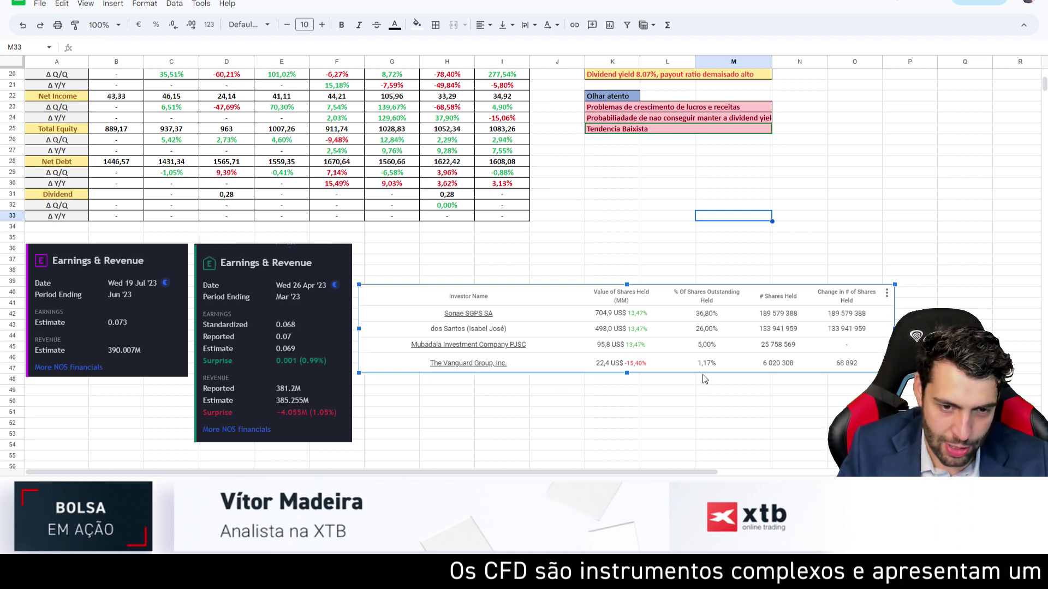
click(734, 388)
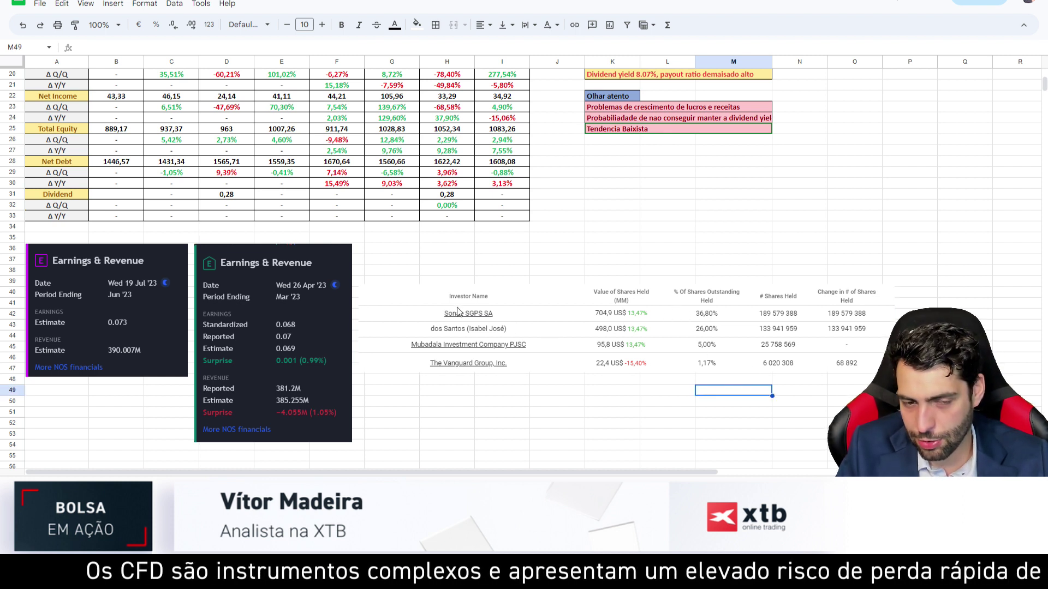
scroll(818, 343, up, 2)
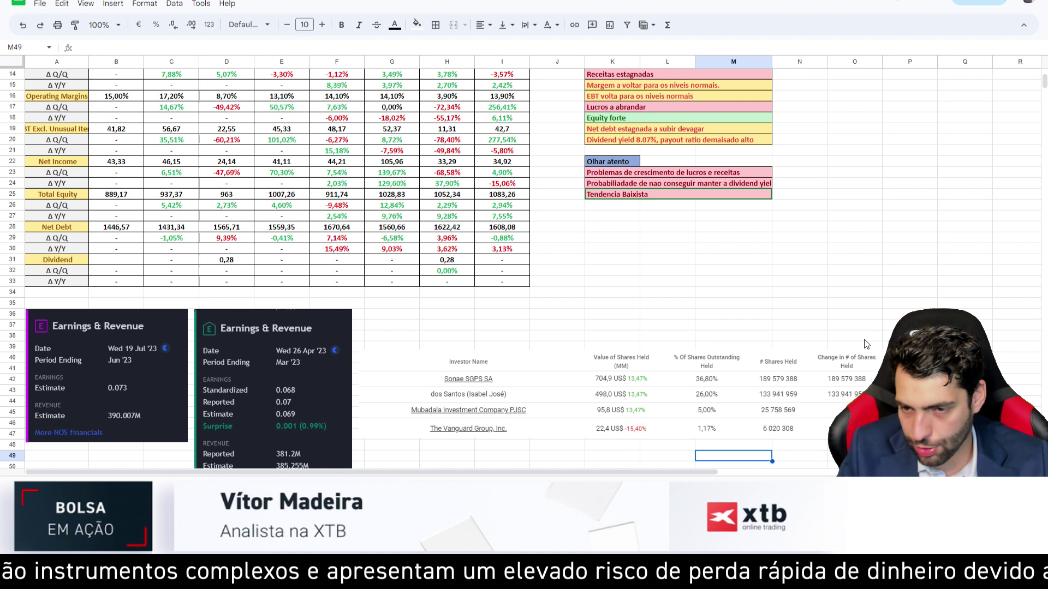
scroll(628, 311, down, 1)
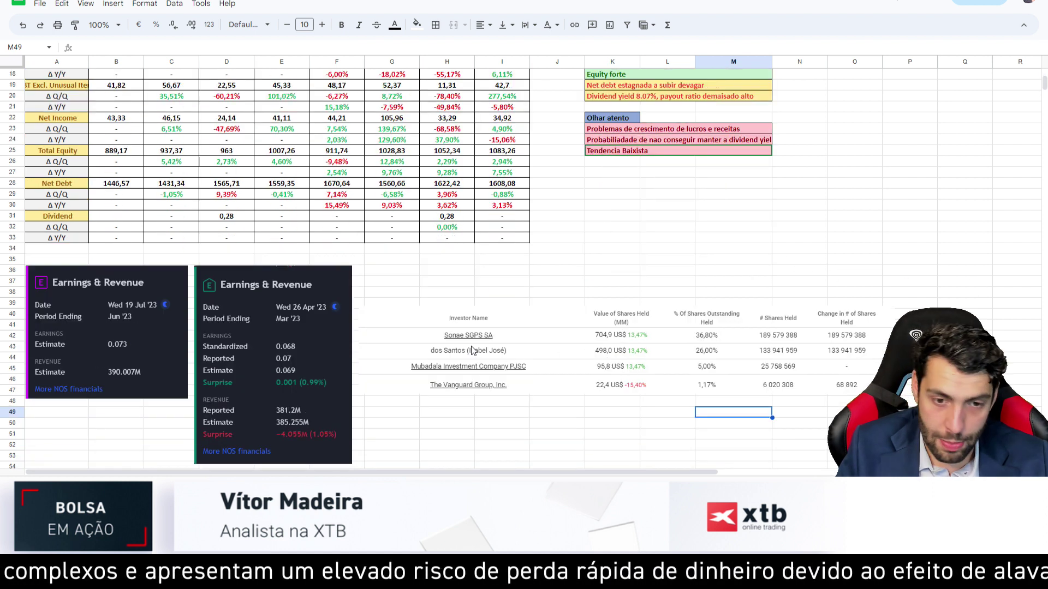
scroll(532, 284, up, 2)
scroll(522, 276, down, 3)
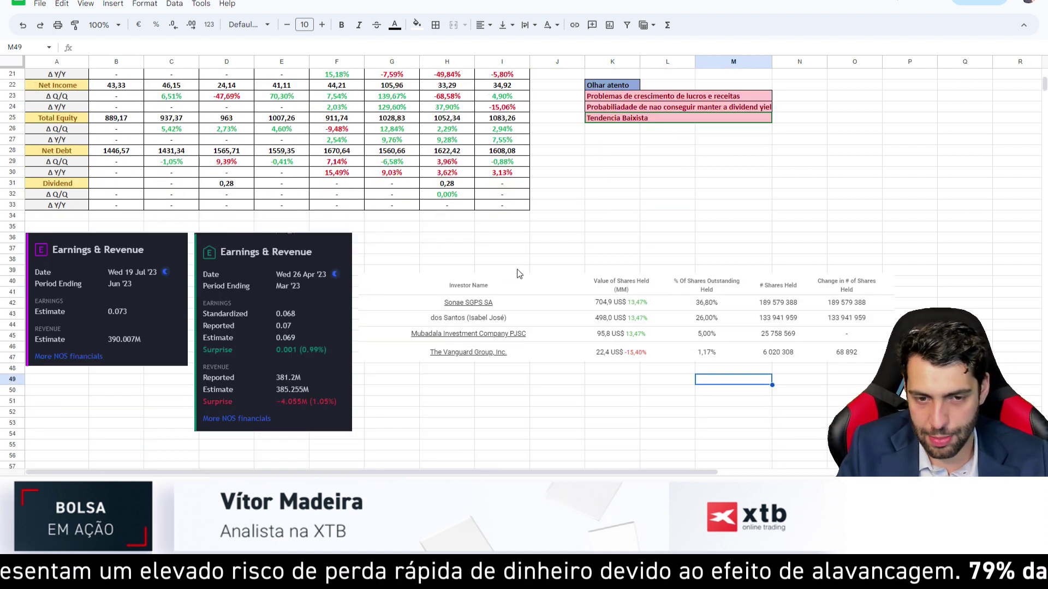
scroll(518, 274, up, 7)
scroll(382, 240, down, 7)
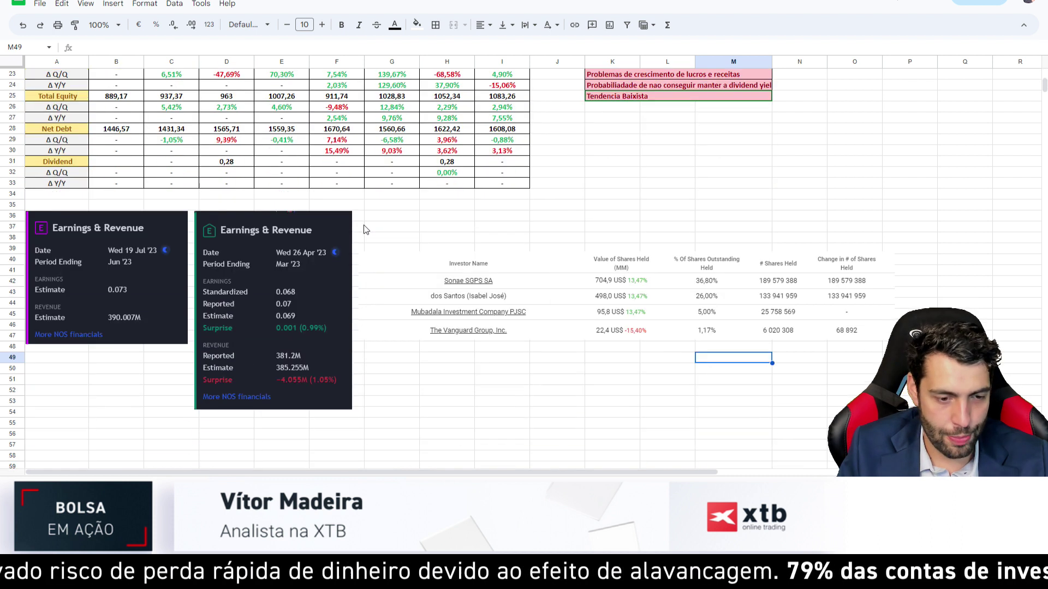
scroll(415, 213, up, 3)
scroll(545, 246, down, 3)
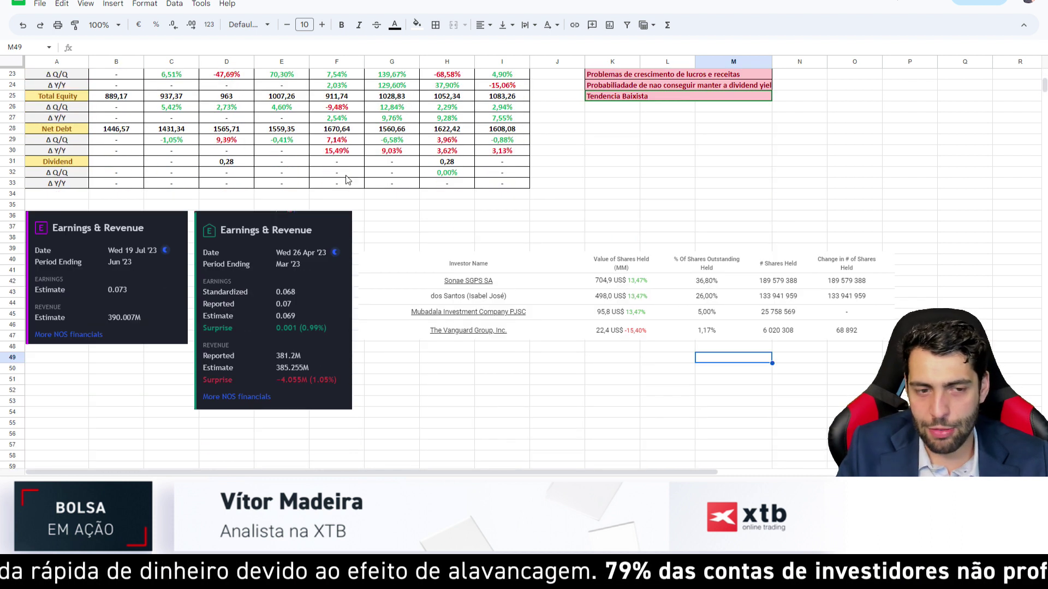
scroll(347, 180, up, 7)
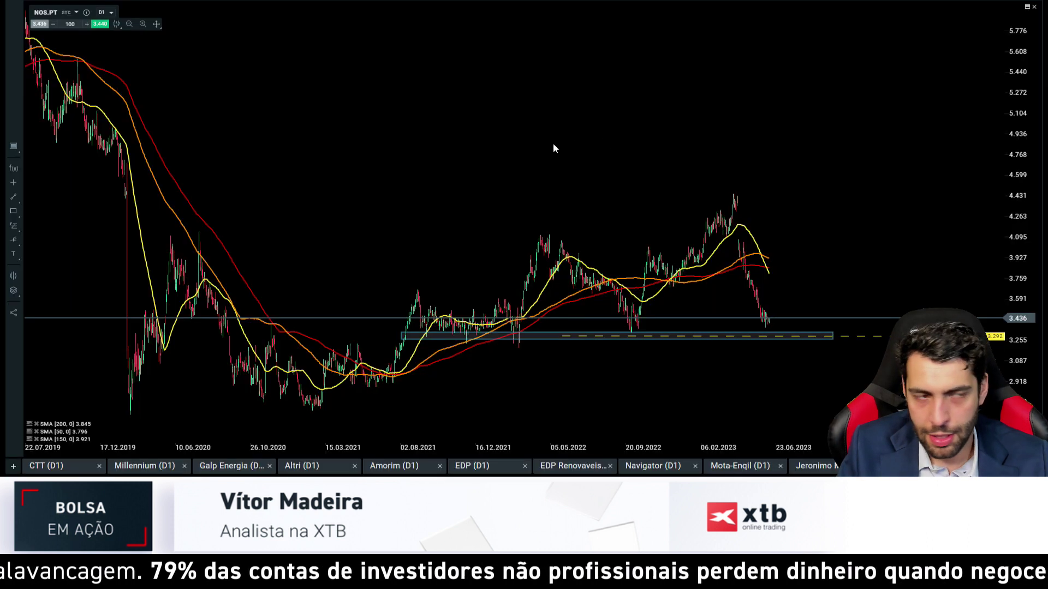
Examine the long-term trend on the NOS.PT daily chart, tracing the decline from the 2015 peak and the recovery from the 2020 low
scroll(524, 164, up, 5)
scroll(450, 166, down, 10)
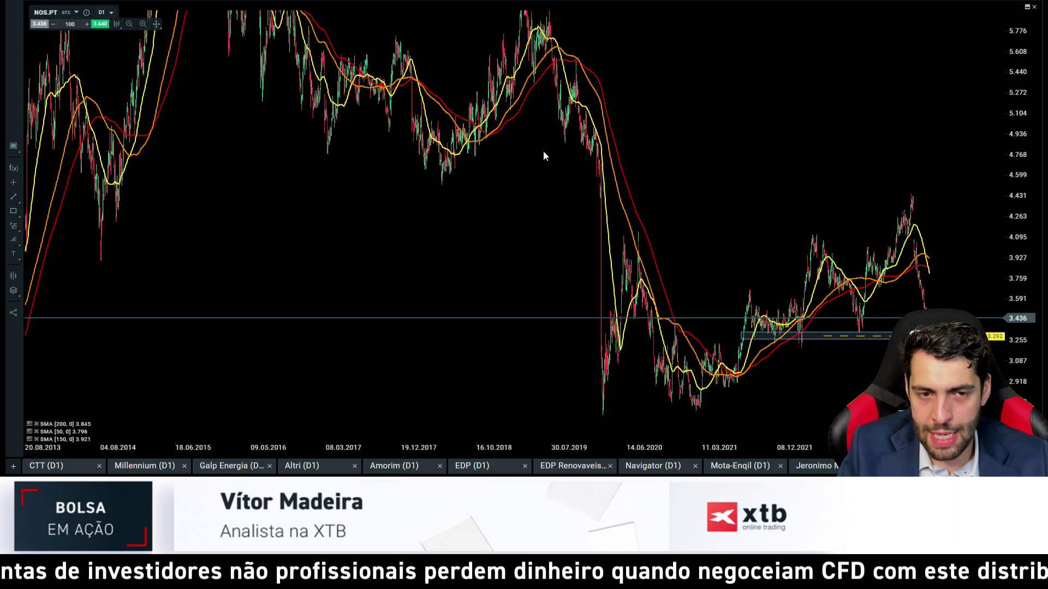
drag(542, 150, 460, 304)
drag(1024, 104, 1014, 164)
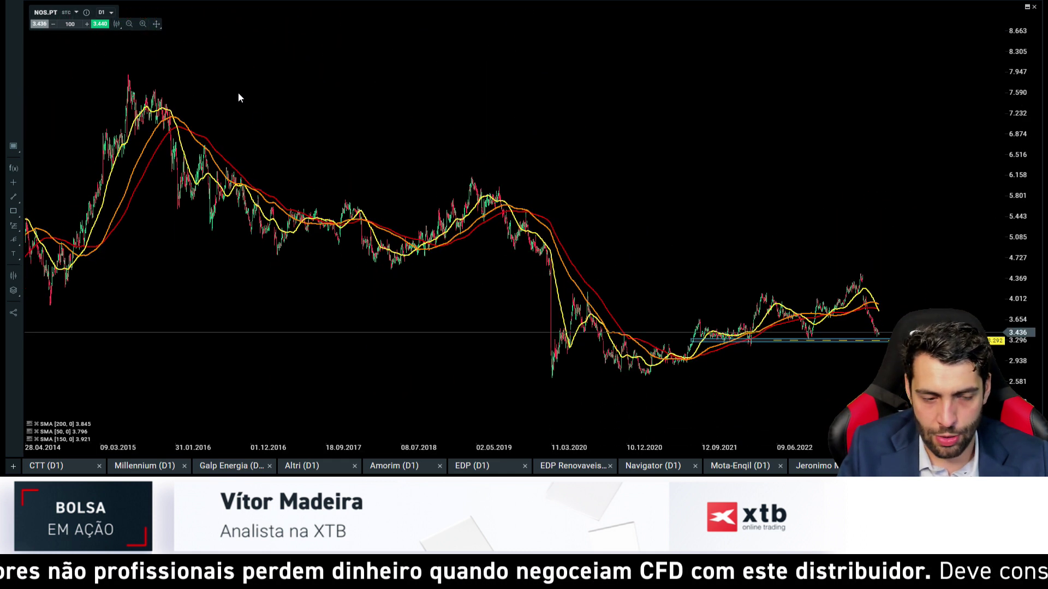
drag(131, 81, 858, 270)
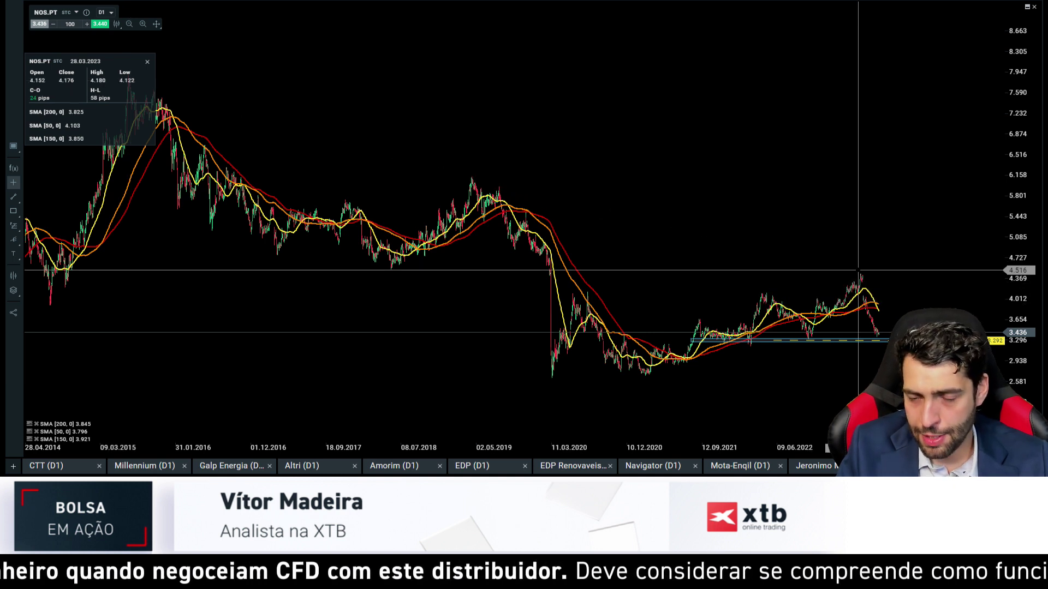
scroll(537, 349, up, 2)
drag(442, 377, 862, 292)
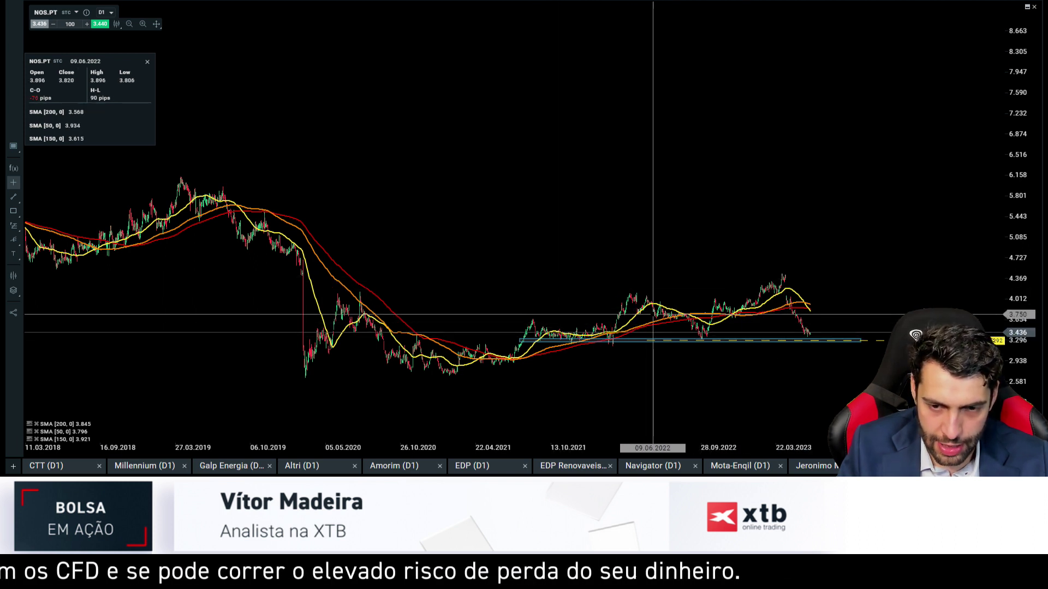
Inspect the price action since 2021 on the NOS.PT chart against the marked support zone around 3.292
scroll(749, 271, up, 1)
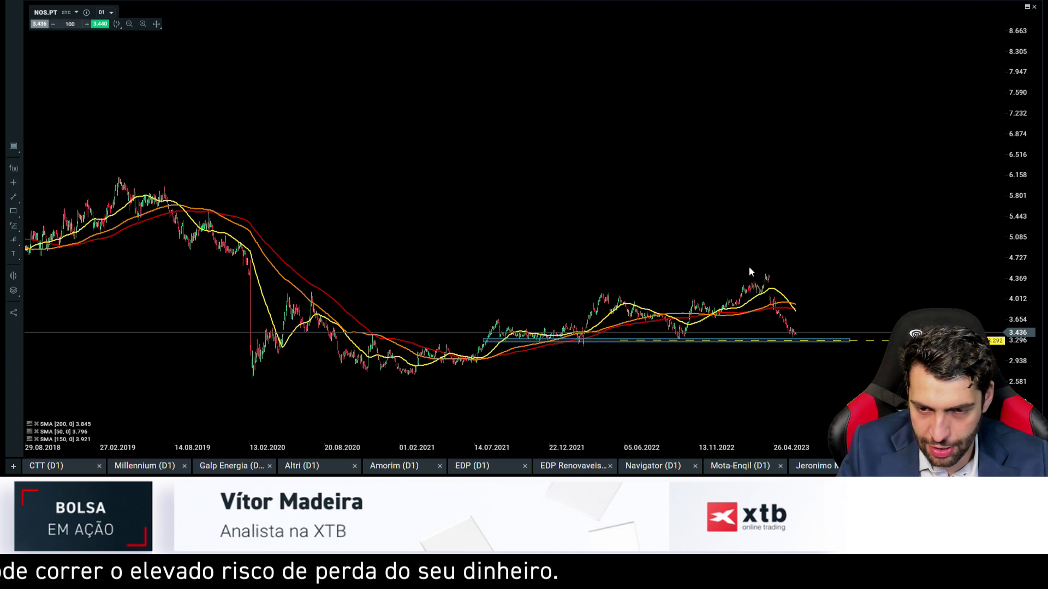
scroll(709, 246, down, 2)
drag(1022, 218, 1022, 196)
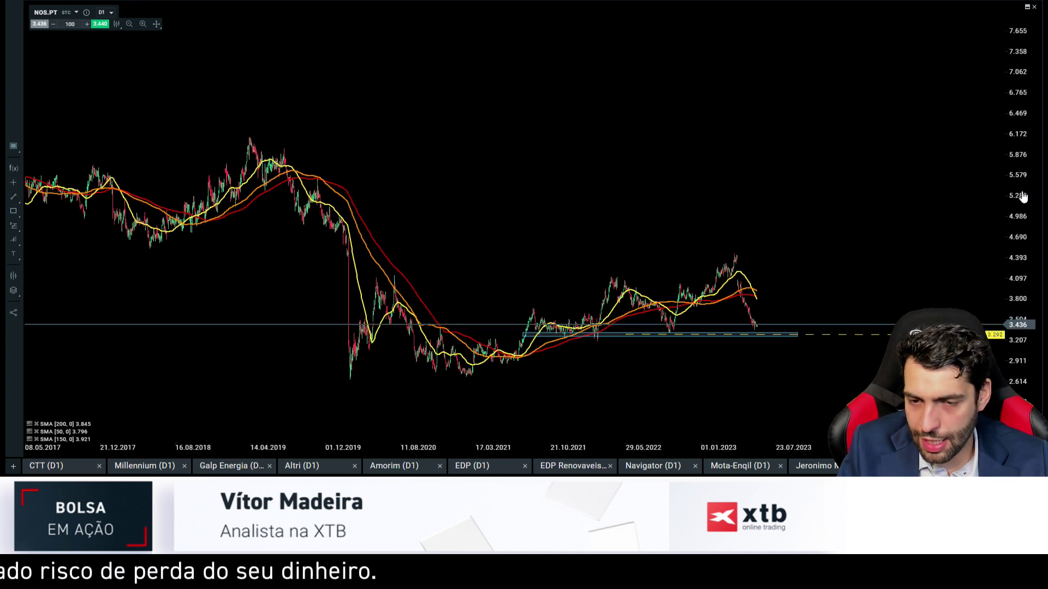
scroll(605, 215, up, 3)
scroll(581, 107, up, 4)
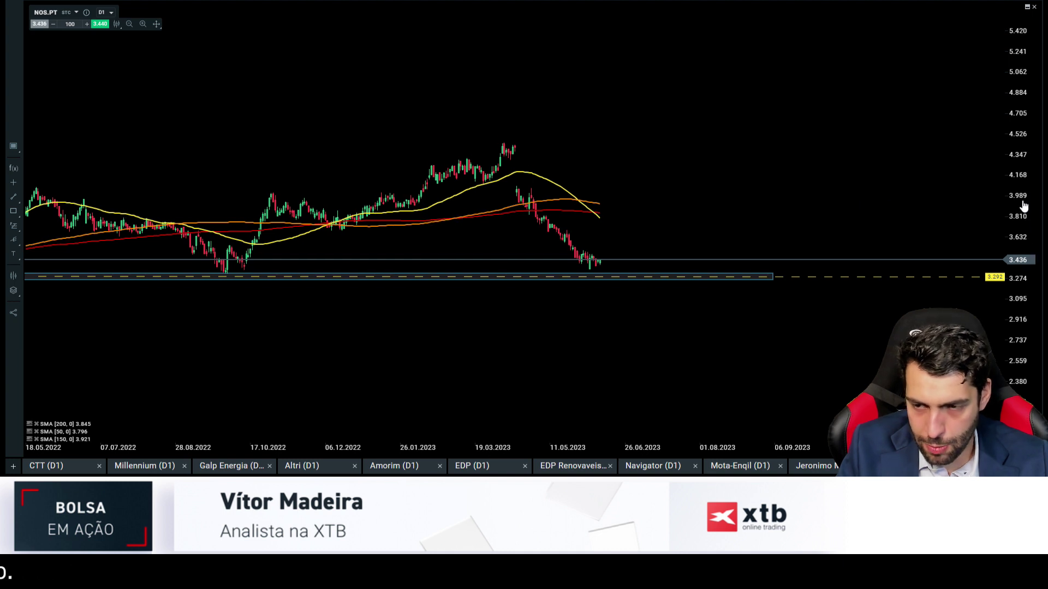
drag(1023, 206, 1023, 191)
scroll(634, 331, down, 3)
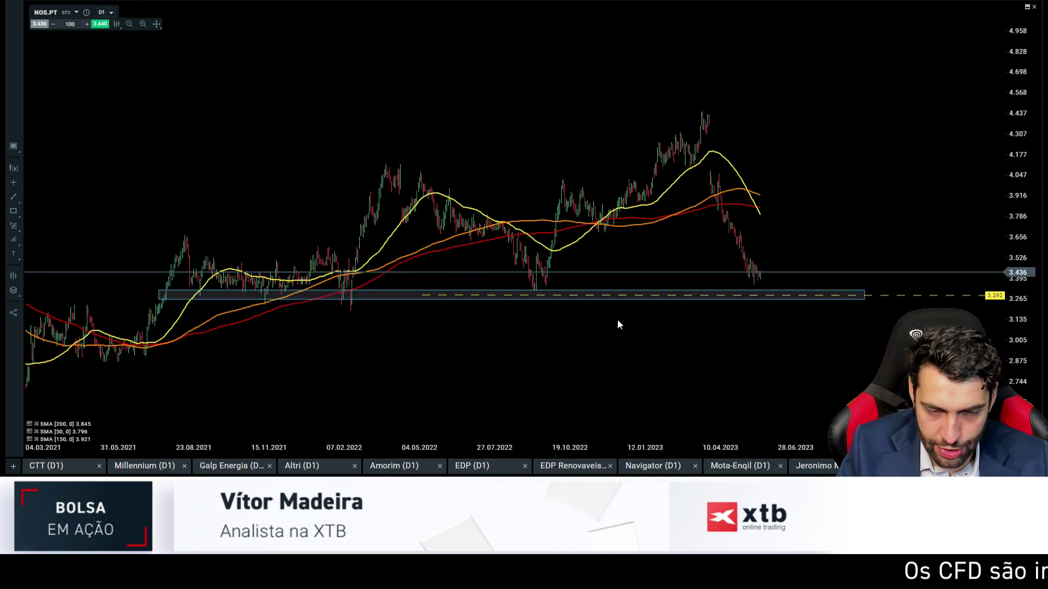
middle_click(617, 325)
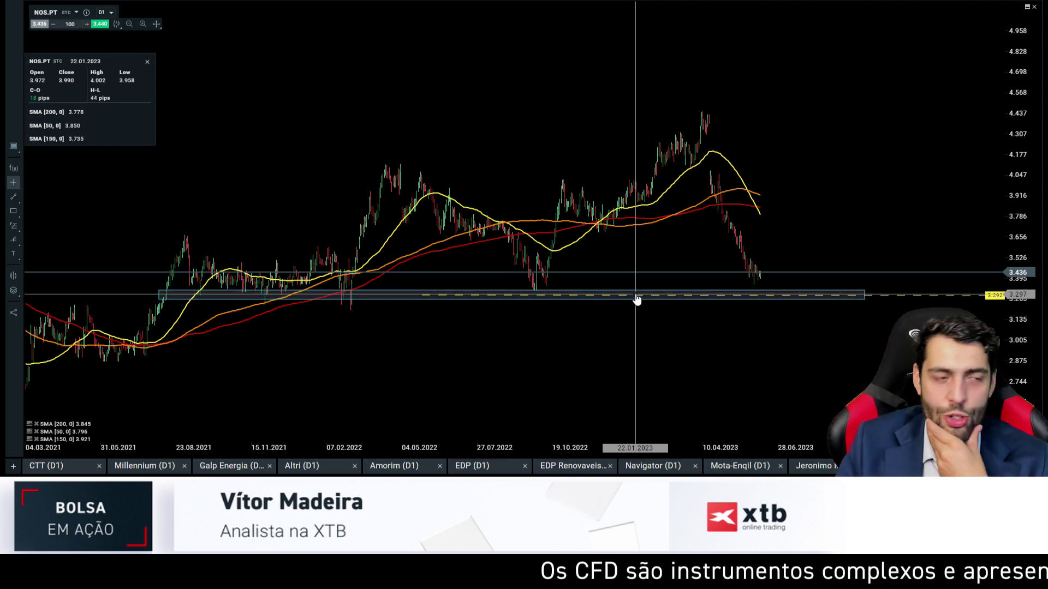
Draw a one-sided horizontal line at about 2.72, starting just before the 2020 low and extending toward the latest prices
scroll(739, 299, down, 4)
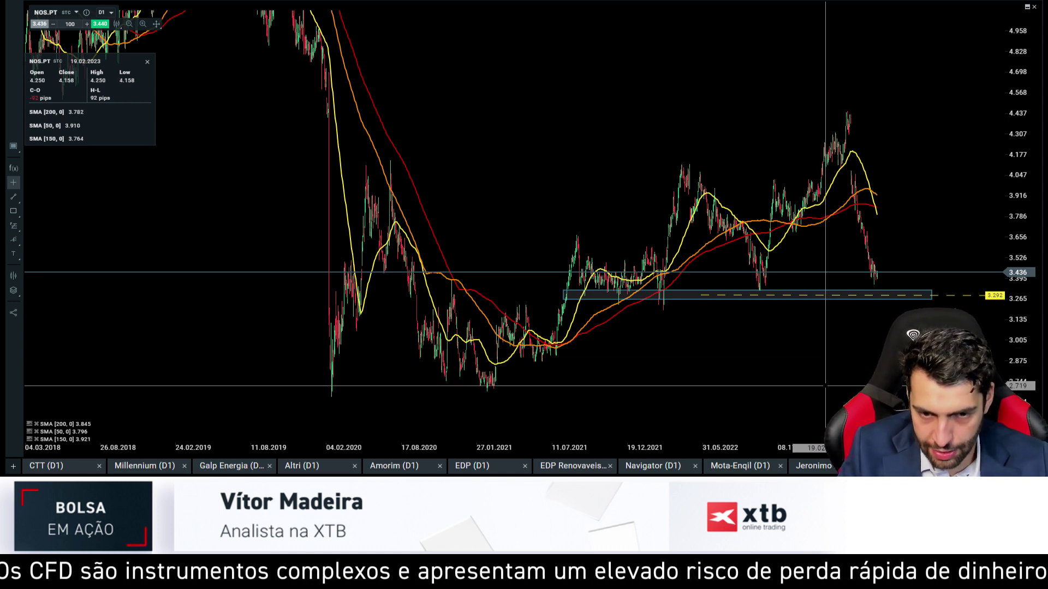
click(13, 197)
click(55, 252)
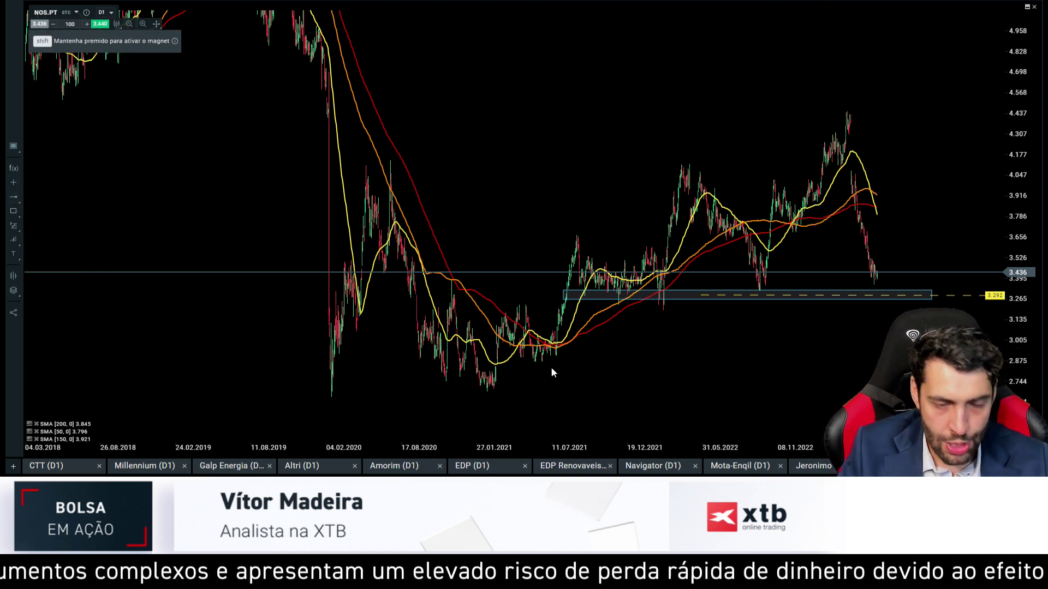
click(311, 386)
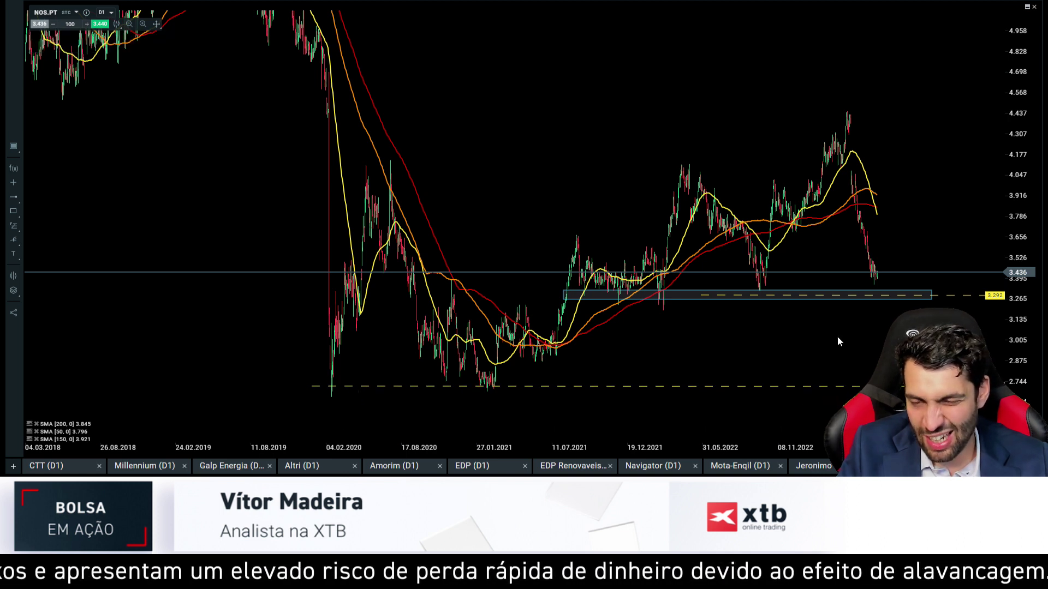
Check the latest June 2023 candles against the support zone around 3.292 and the new lower line
scroll(837, 341, up, 3)
drag(805, 341, 737, 374)
drag(887, 279, 934, 202)
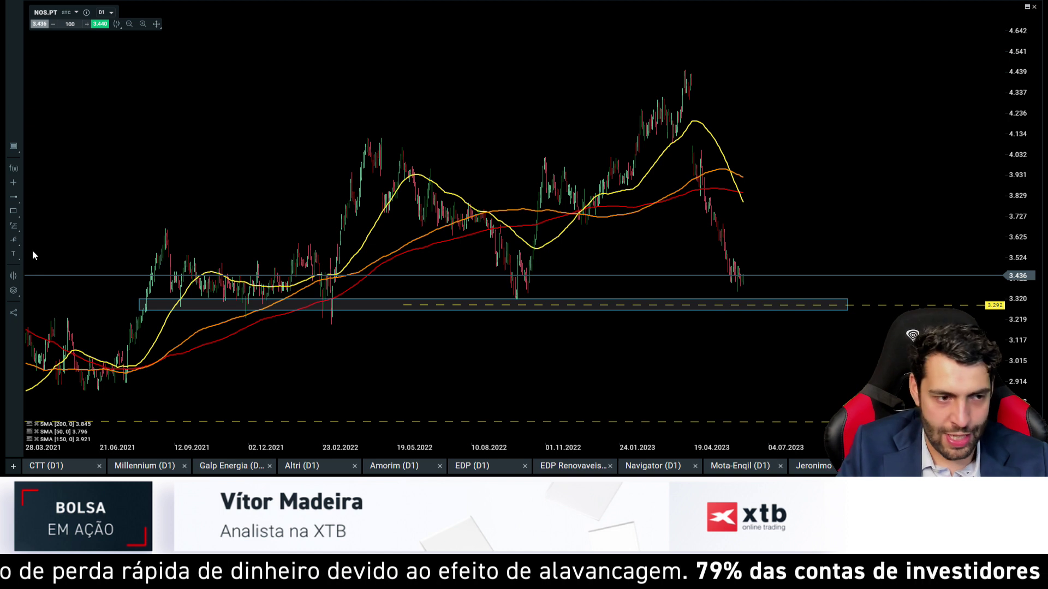
middle_click(734, 301)
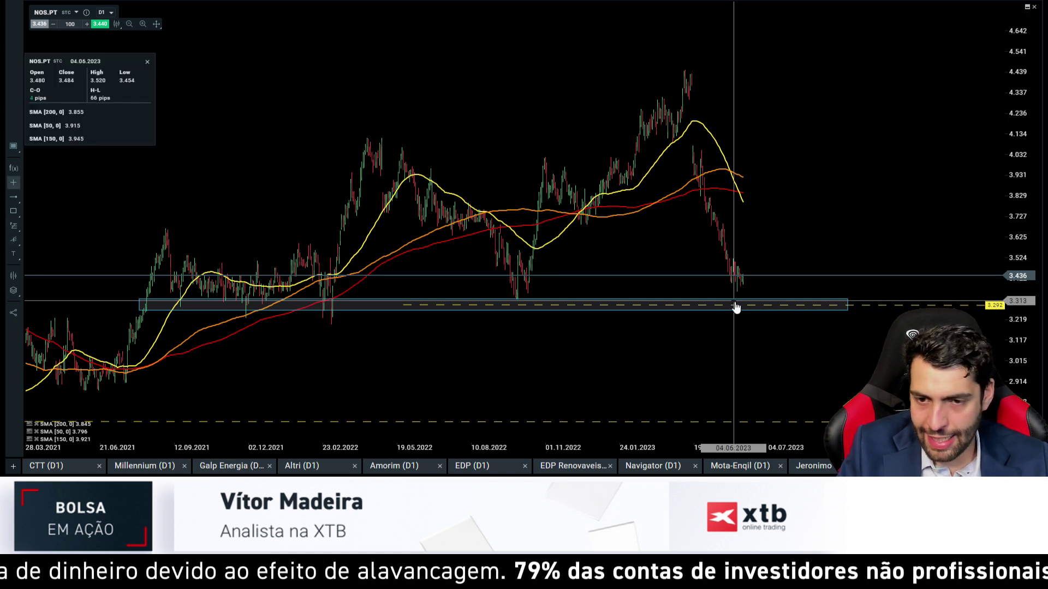
middle_click(197, 237)
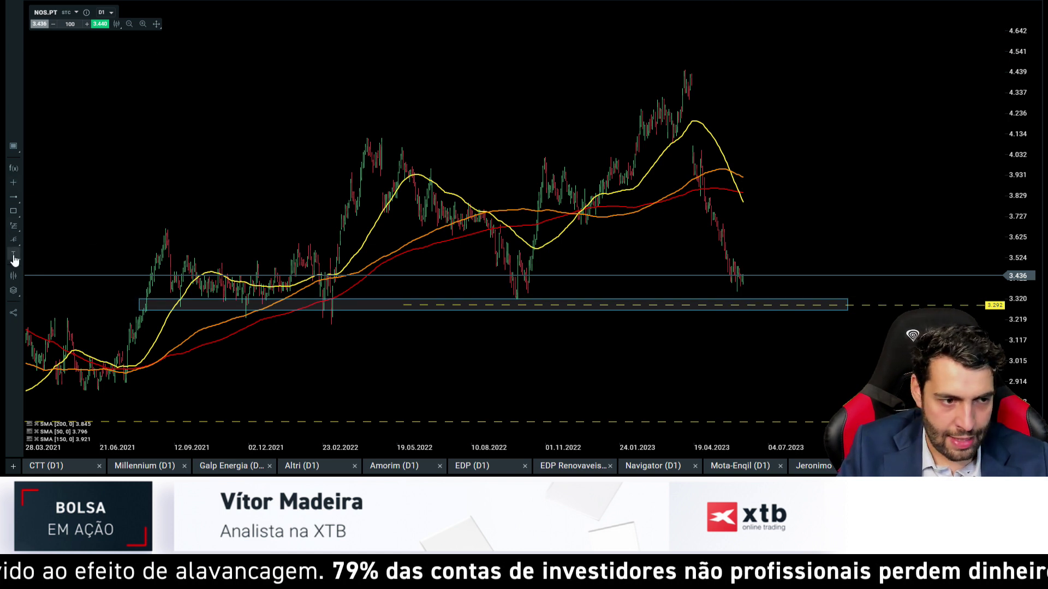
Draw an Elliott wave (I, II, III) projection from the 2023 peak, placing wave I at about 3.30 and wave II at about 3.60
click(17, 201)
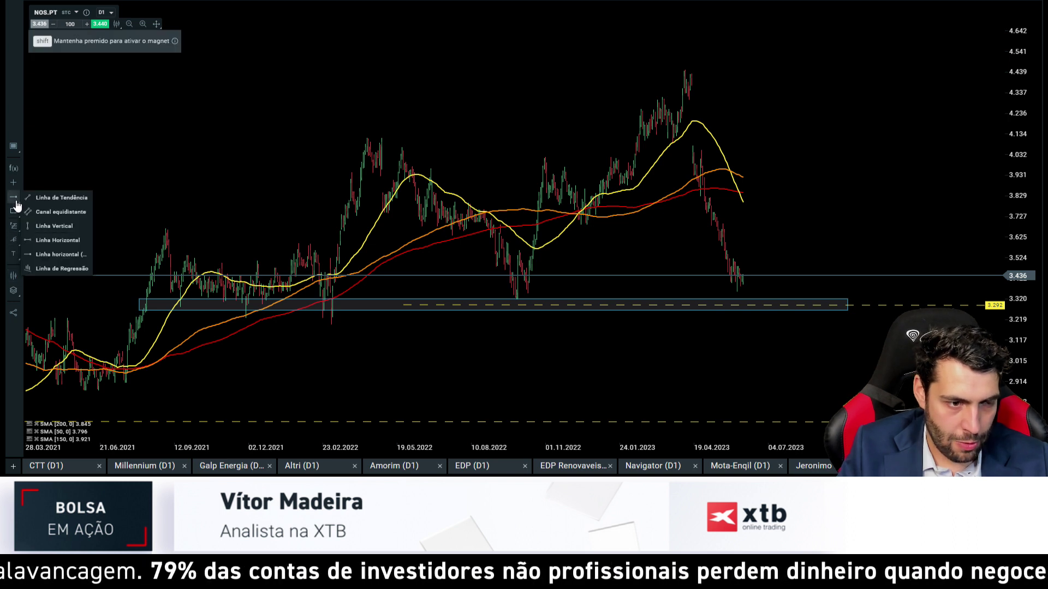
click(17, 226)
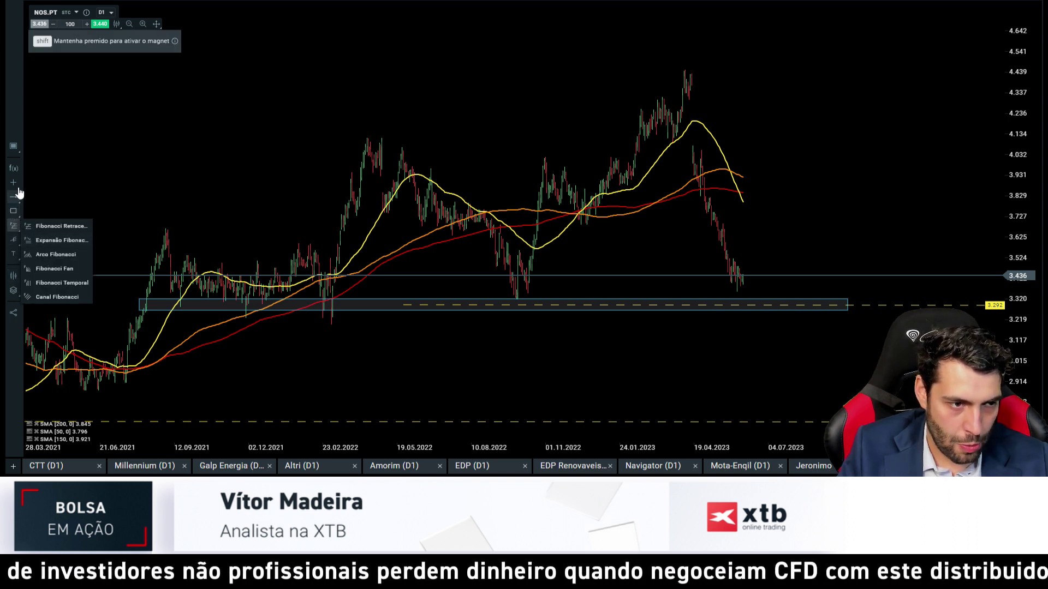
click(14, 254)
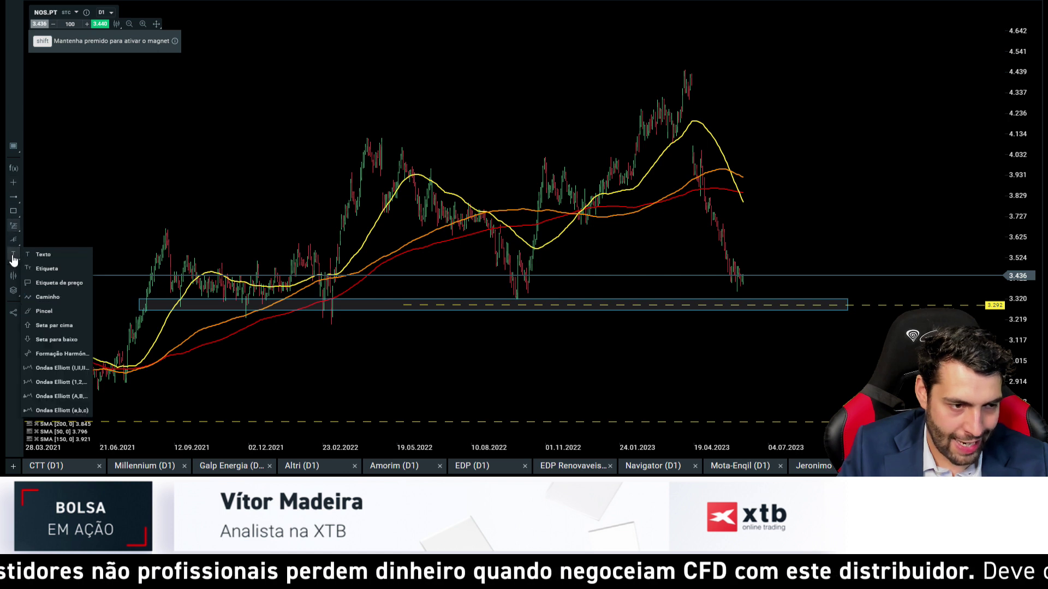
click(67, 370)
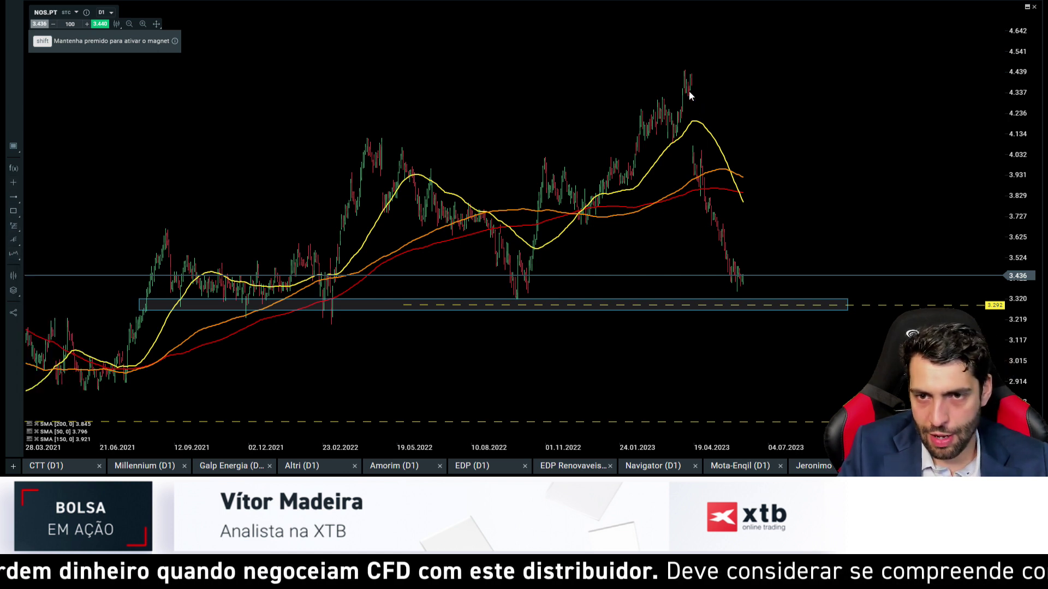
drag(742, 271, 755, 313)
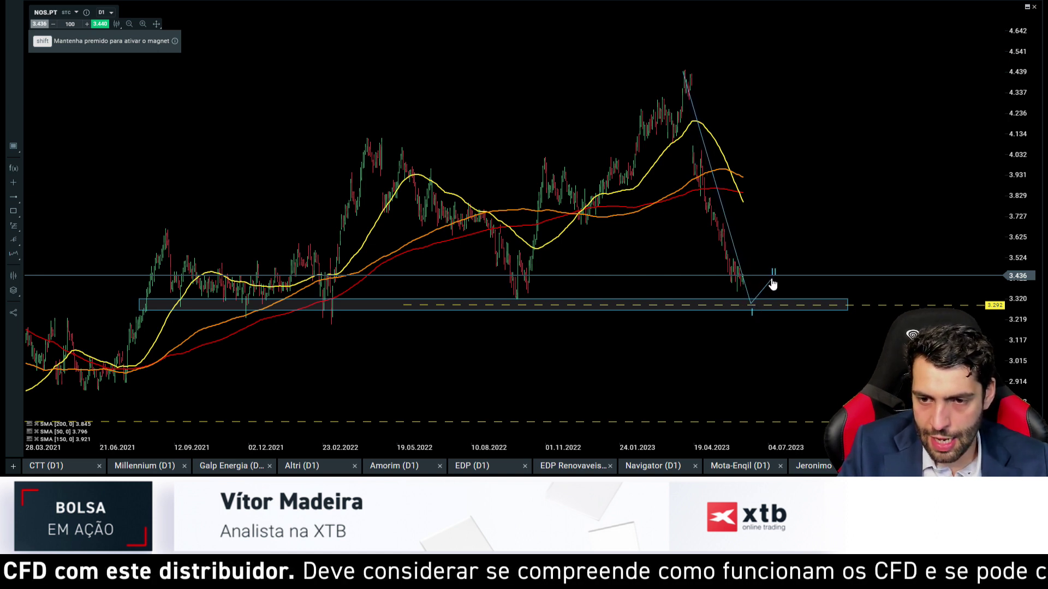
click(778, 243)
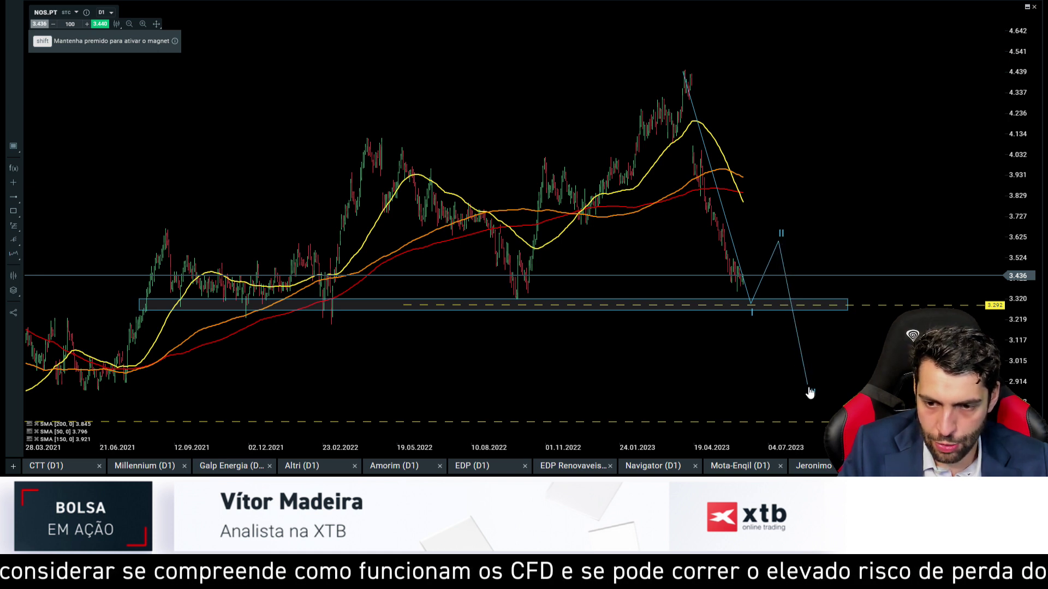